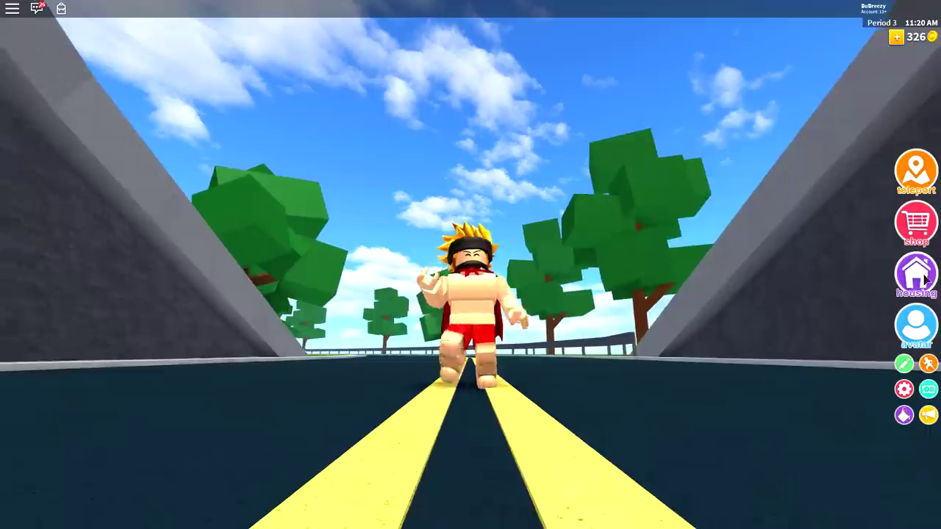
Run the avatar down the road toward the tunnel and back out again.
{"action": "key", "text": "s"}
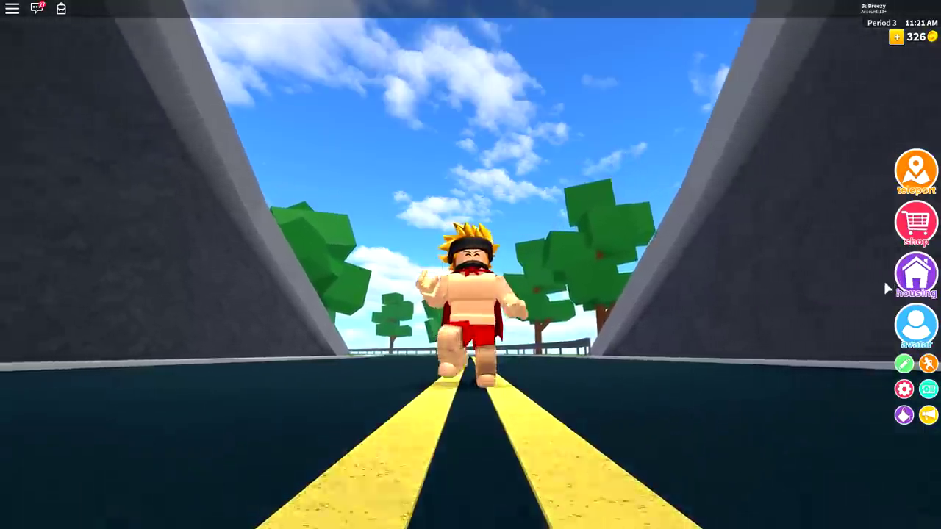
{"action": "key", "text": "s"}
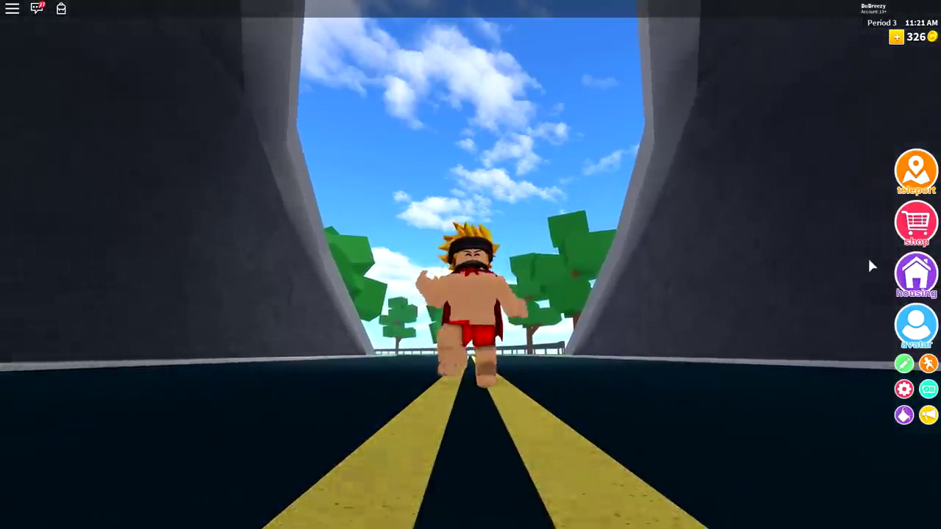
{"action": "key", "text": "s"}
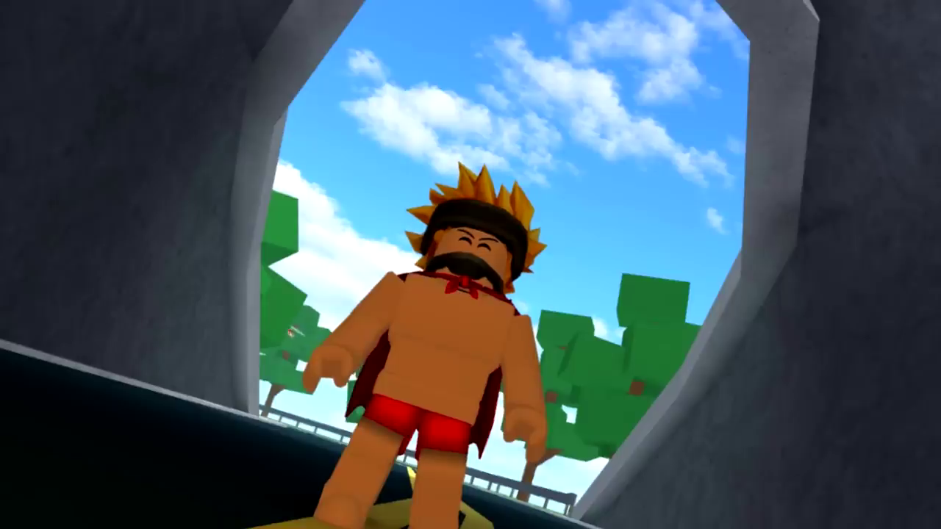
{"action": "key", "text": "w"}
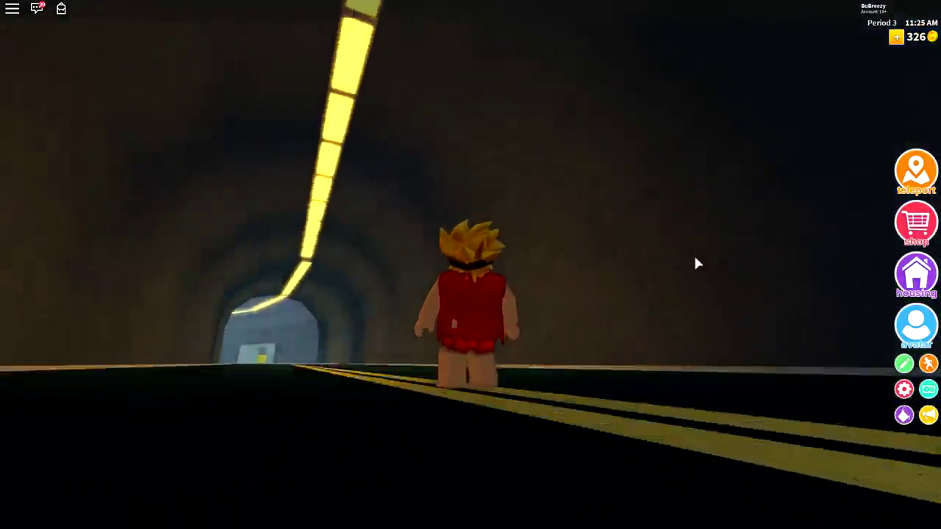
{"action": "key", "text": "s"}
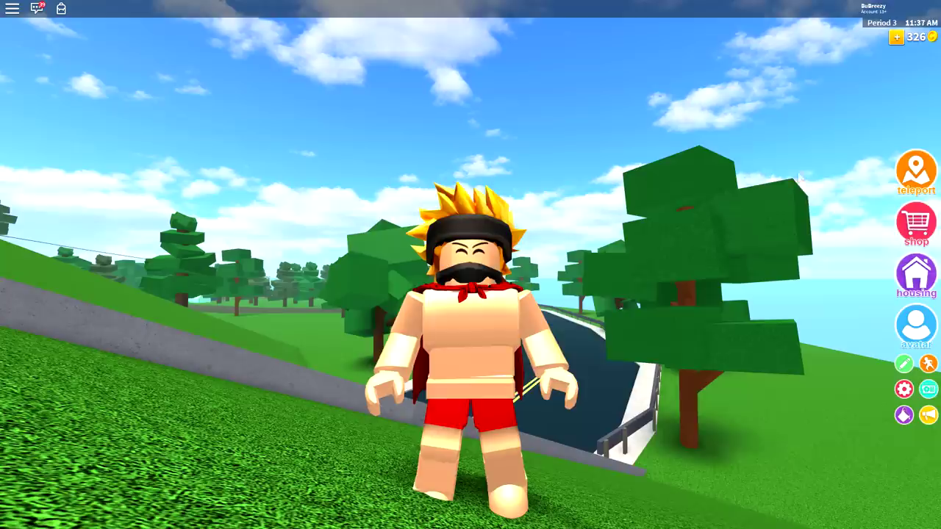
Open the avatar editor and reset the avatar to its default look.
{"action": "left_click", "coordinate": [906, 222]}
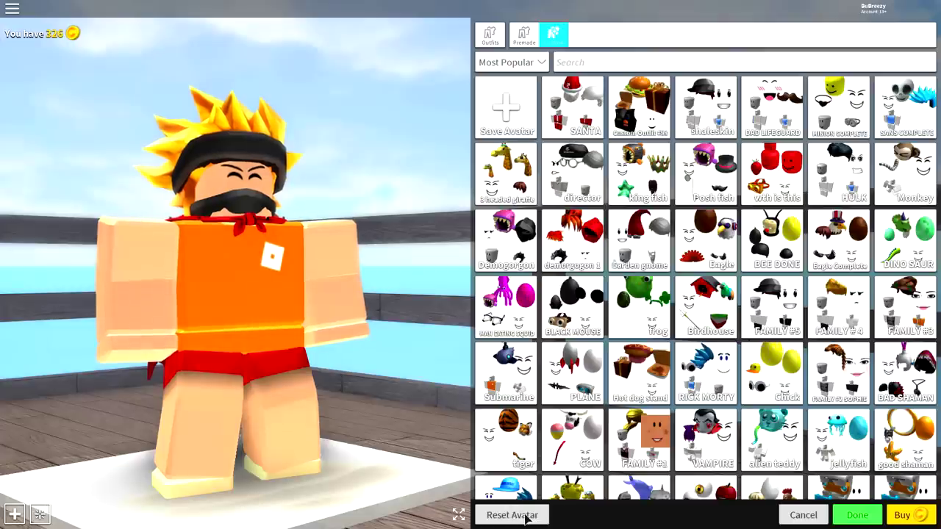
{"action": "left_click", "coordinate": [540, 514]}
{"action": "left_click", "coordinate": [545, 325]}
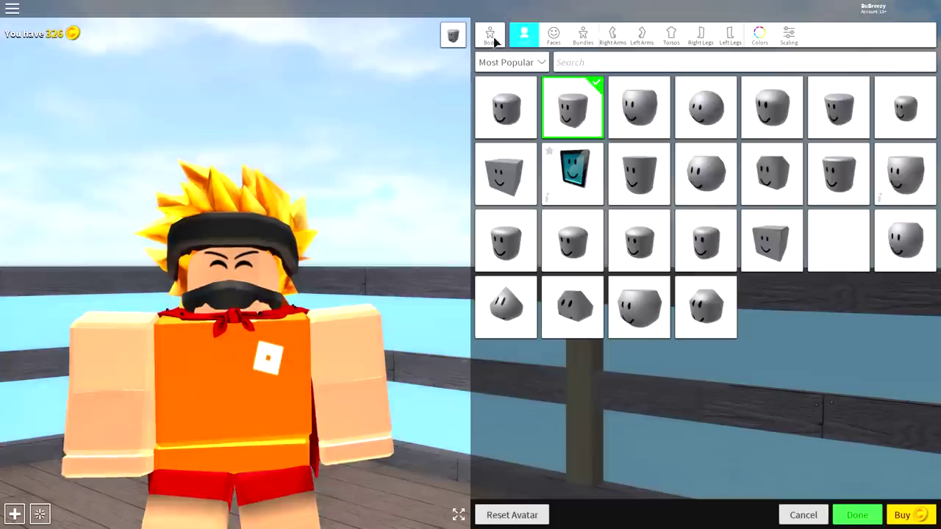
Switch the editor to Body parts and equip the blank head.
{"action": "left_click", "coordinate": [491, 38]}
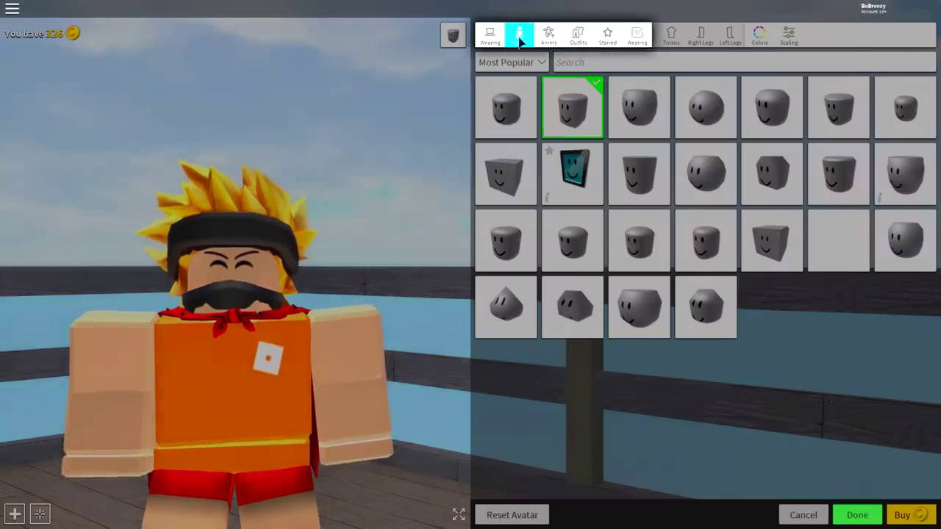
{"action": "left_click", "coordinate": [518, 38]}
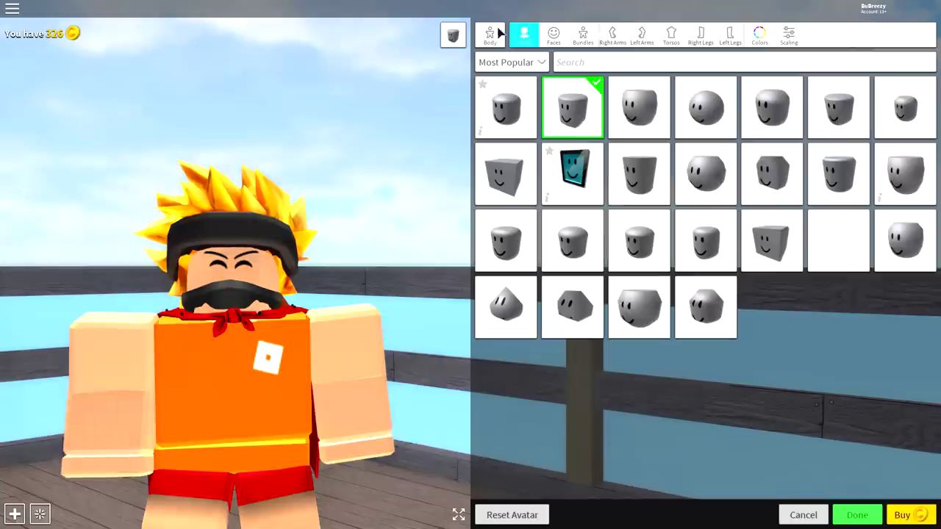
{"action": "left_click", "coordinate": [857, 254]}
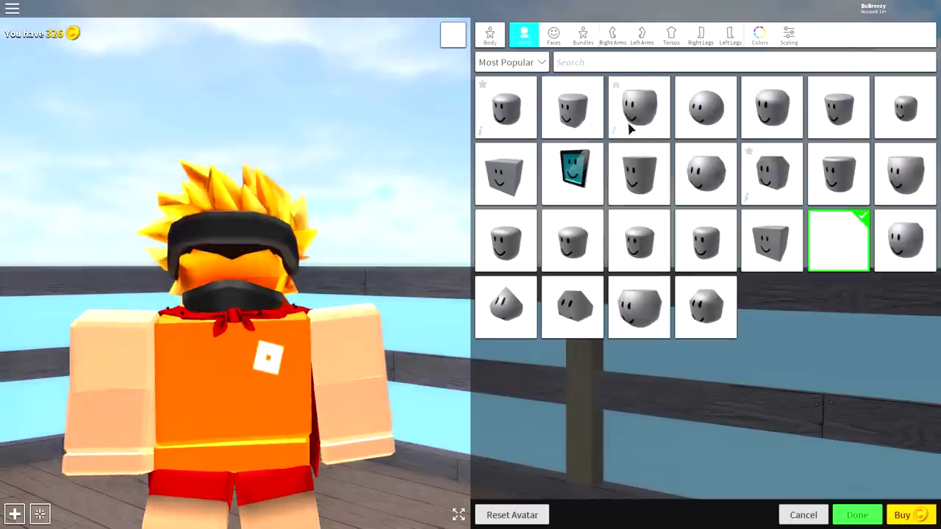
Search heads for 'headless' and leave the headless head equipped.
{"action": "left_click", "coordinate": [615, 63]}
{"action": "type", "text": "headless"}
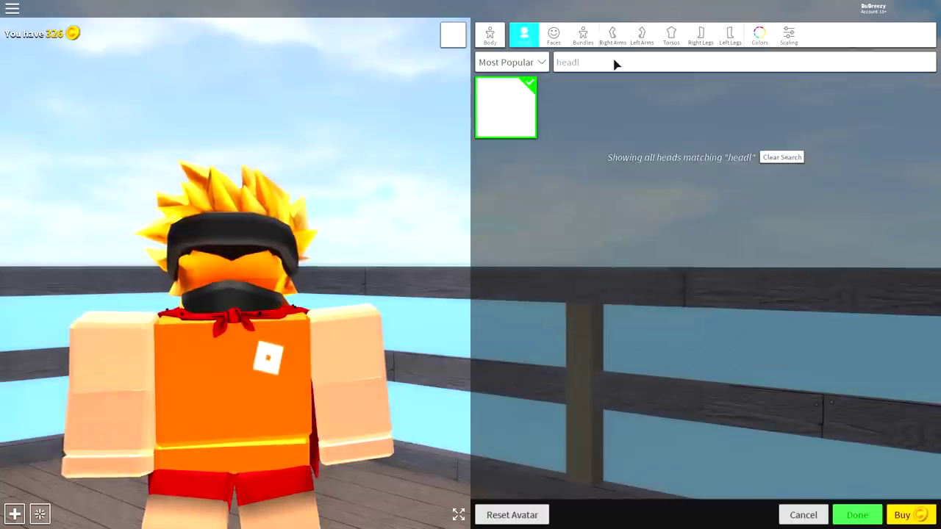
{"action": "left_click", "coordinate": [502, 110]}
{"action": "left_click", "coordinate": [502, 111]}
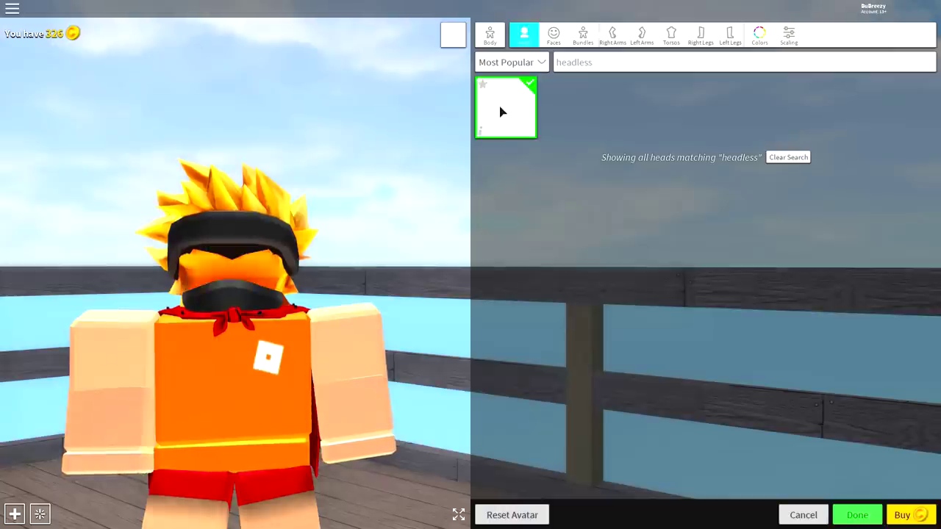
{"action": "left_click", "coordinate": [502, 111]}
{"action": "left_click", "coordinate": [501, 110]}
{"action": "left_click", "coordinate": [500, 108]}
{"action": "left_click", "coordinate": [499, 108]}
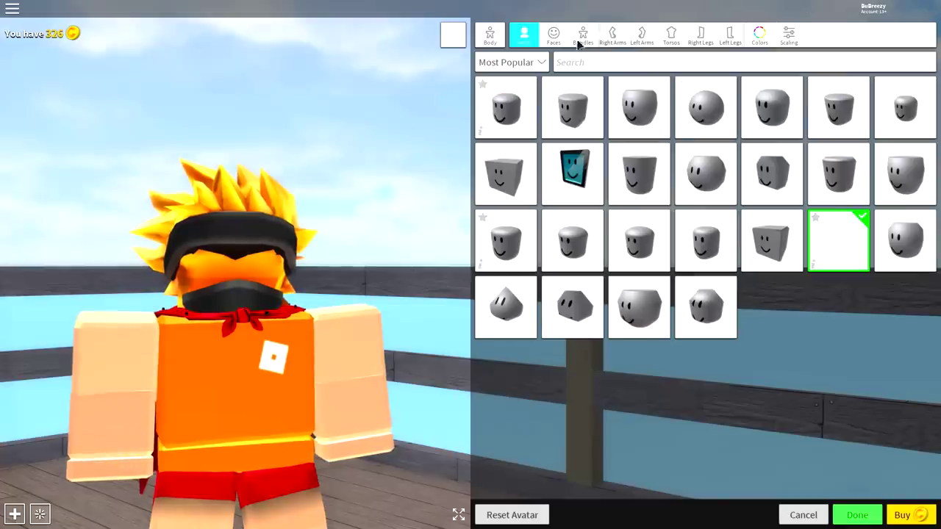
{"action": "left_click", "coordinate": [615, 37]}
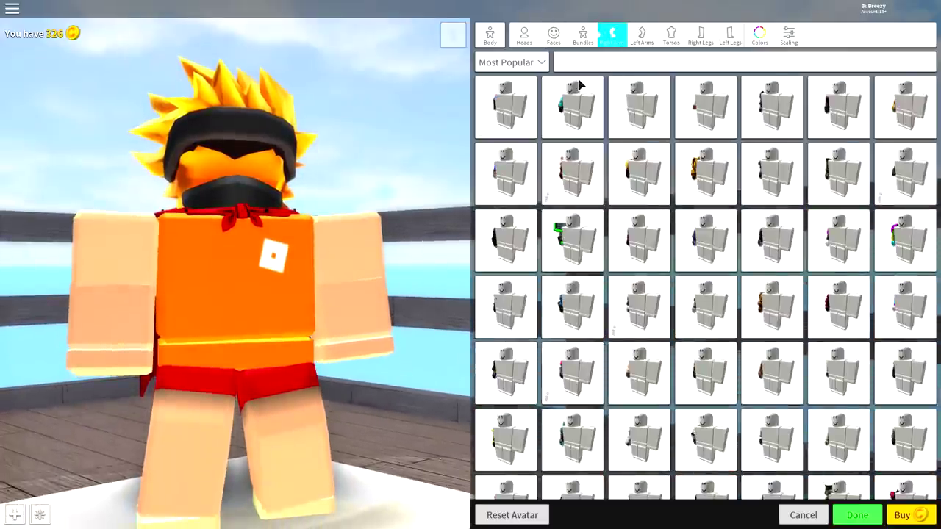
Search 'woman' and equip the woman right arm, left arm and torso.
{"action": "type", "text": "woman"}
{"action": "key", "text": "Return"}
{"action": "left_click", "coordinate": [504, 107]}
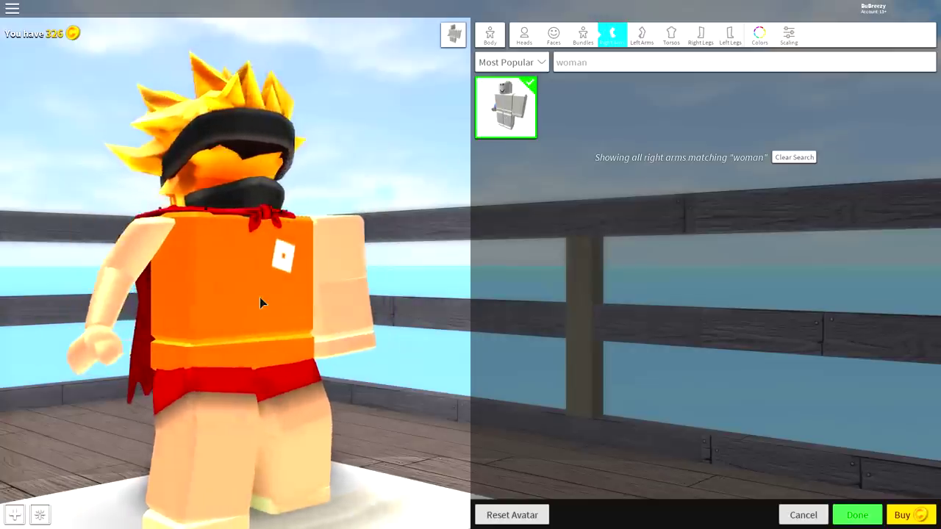
{"action": "left_click", "coordinate": [643, 36]}
{"action": "left_click", "coordinate": [525, 107]}
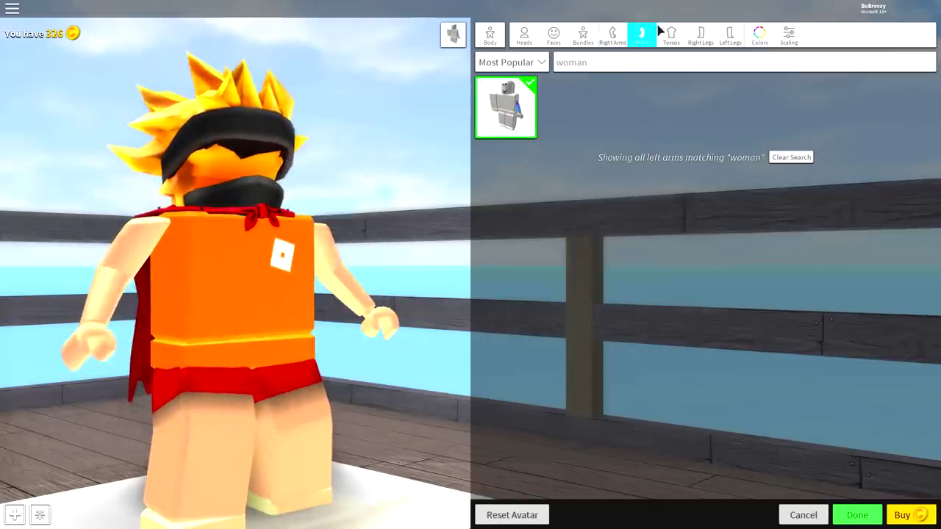
{"action": "left_click", "coordinate": [671, 35]}
{"action": "left_click", "coordinate": [496, 116]}
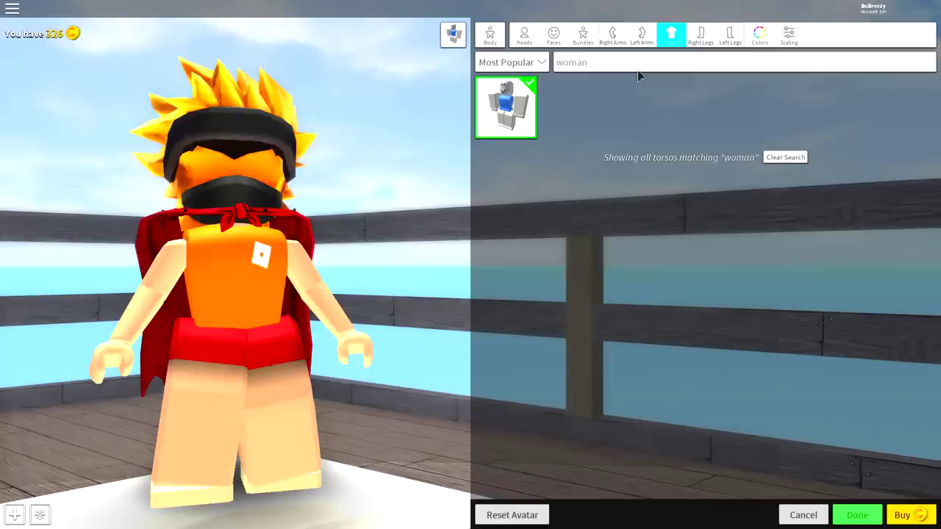
Search 'deathspeaker' and equip the Deathspeaker right and left legs.
{"action": "left_click", "coordinate": [702, 40]}
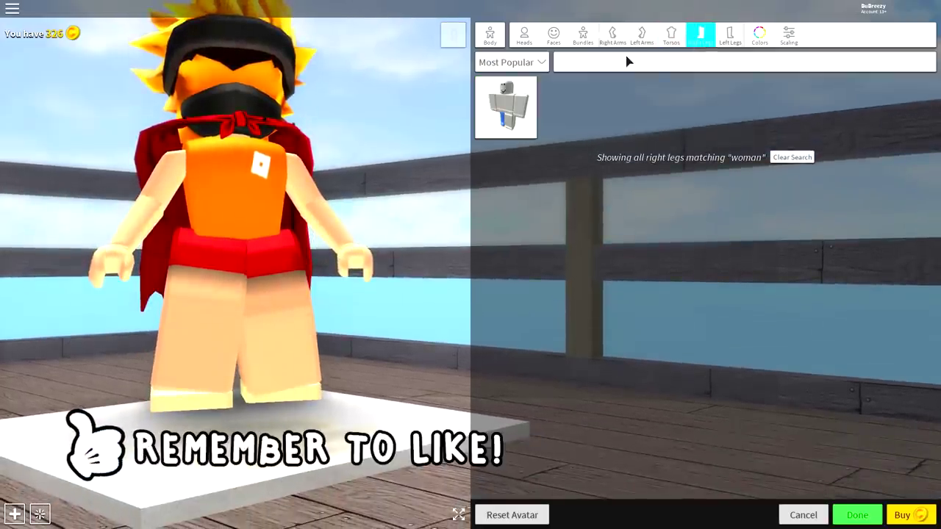
{"action": "type", "text": "deathspeaker"}
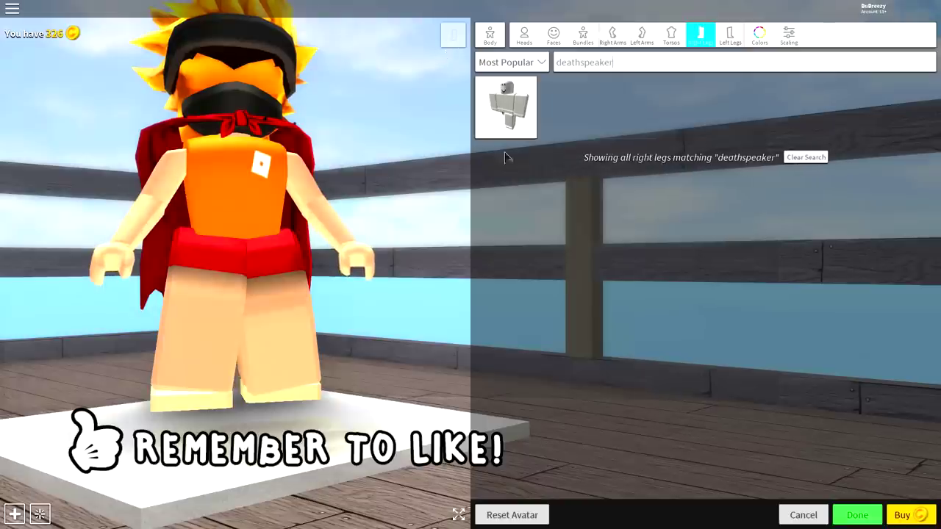
{"action": "left_click", "coordinate": [506, 106]}
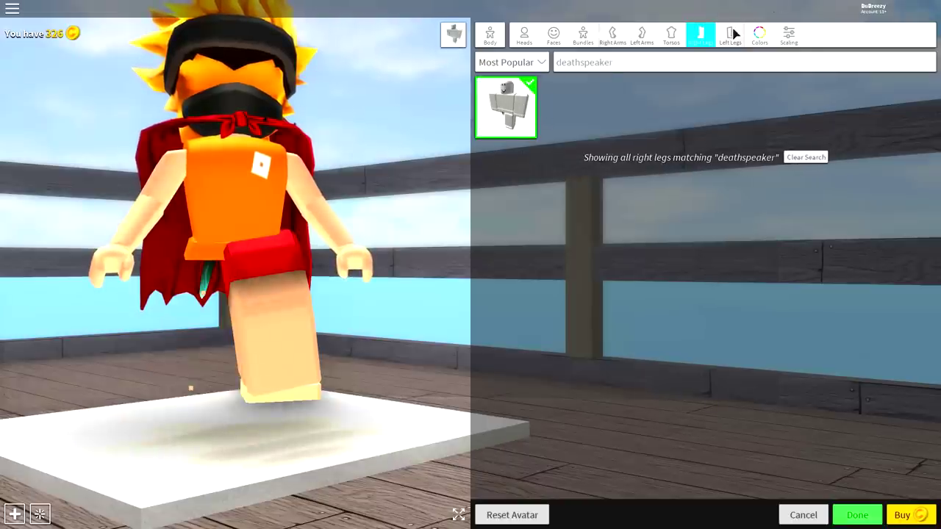
{"action": "left_click", "coordinate": [733, 34]}
{"action": "left_click", "coordinate": [504, 116]}
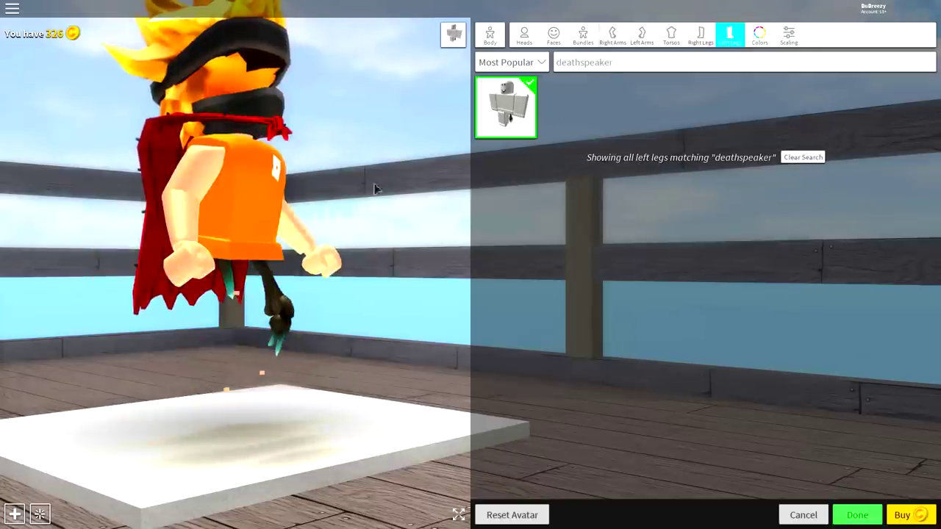
{"action": "left_click_drag", "start_coordinate": [230, 203], "coordinate": [34, 242]}
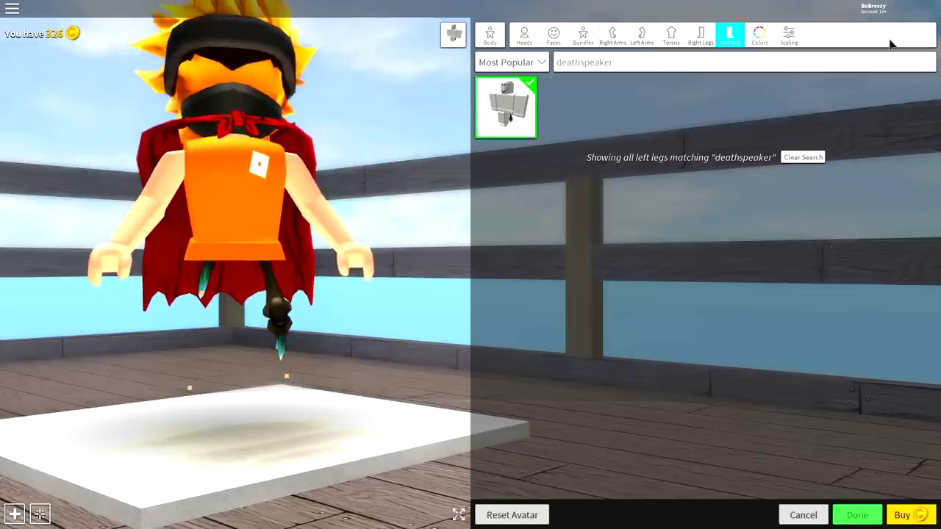
{"action": "left_click", "coordinate": [790, 41]}
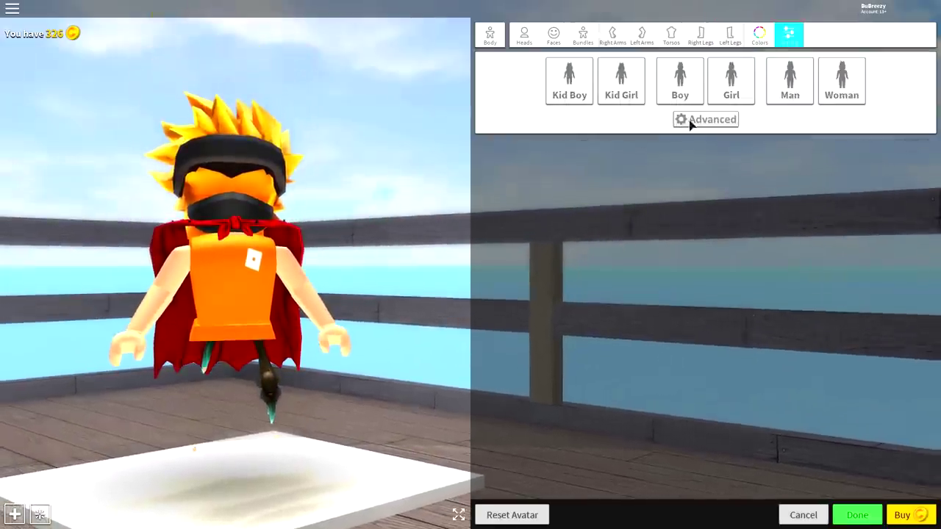
In Advanced scaling, set Head Scale to maximum and Height and Width to minimum.
{"action": "left_click", "coordinate": [694, 122]}
{"action": "left_click_drag", "start_coordinate": [651, 150], "coordinate": [912, 149]}
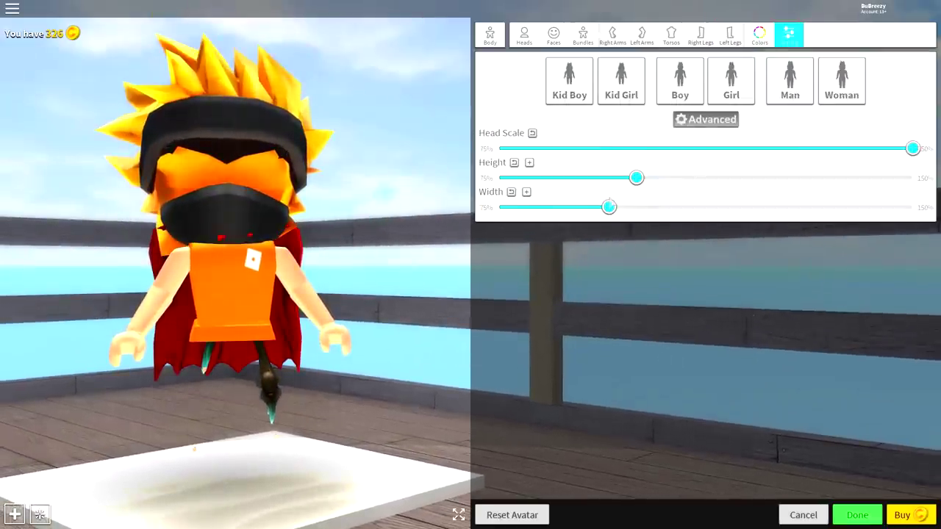
{"action": "left_click_drag", "start_coordinate": [637, 177], "coordinate": [498, 178]}
{"action": "left_click_drag", "start_coordinate": [610, 207], "coordinate": [499, 207]}
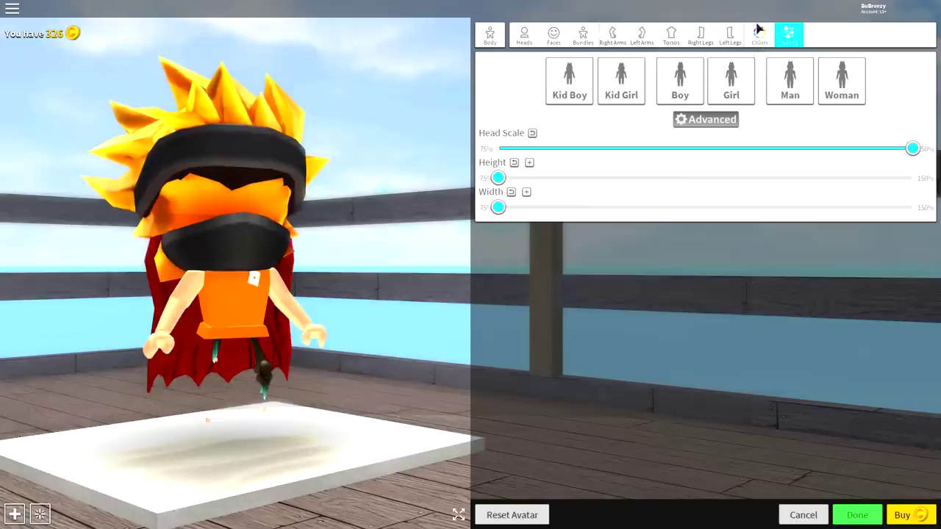
Pick a custom dark blue skin colour from the color wheel.
{"action": "left_click", "coordinate": [760, 33]}
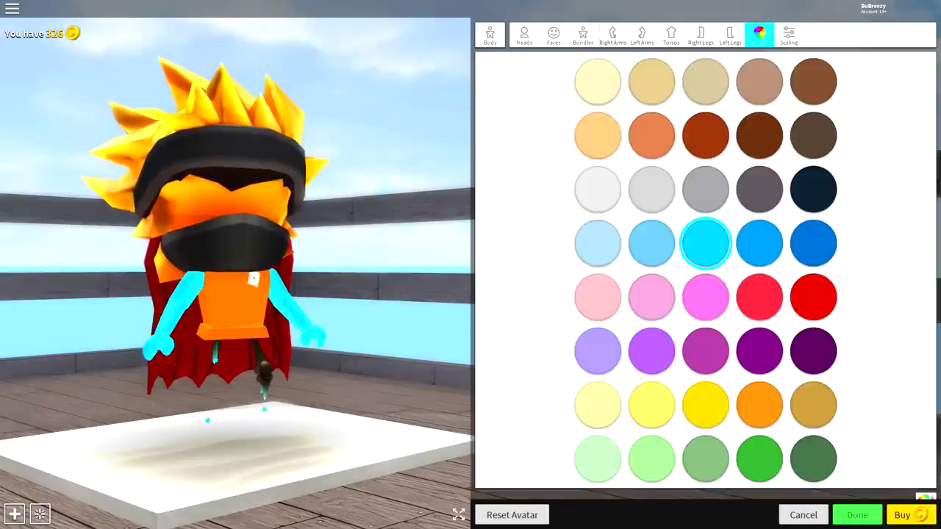
{"action": "left_click", "coordinate": [923, 500]}
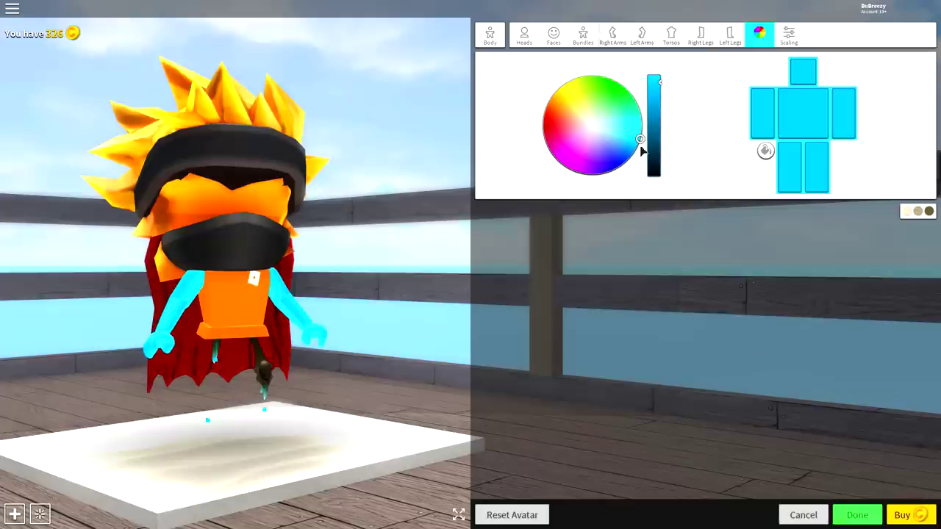
{"action": "left_click_drag", "start_coordinate": [609, 140], "coordinate": [652, 149]}
{"action": "mouse_move", "coordinate": [798, 287]}
{"action": "left_mouse_down"}
{"action": "mouse_move", "coordinate": [338, 301]}
{"action": "mouse_move", "coordinate": [291, 334]}
{"action": "left_mouse_up"}
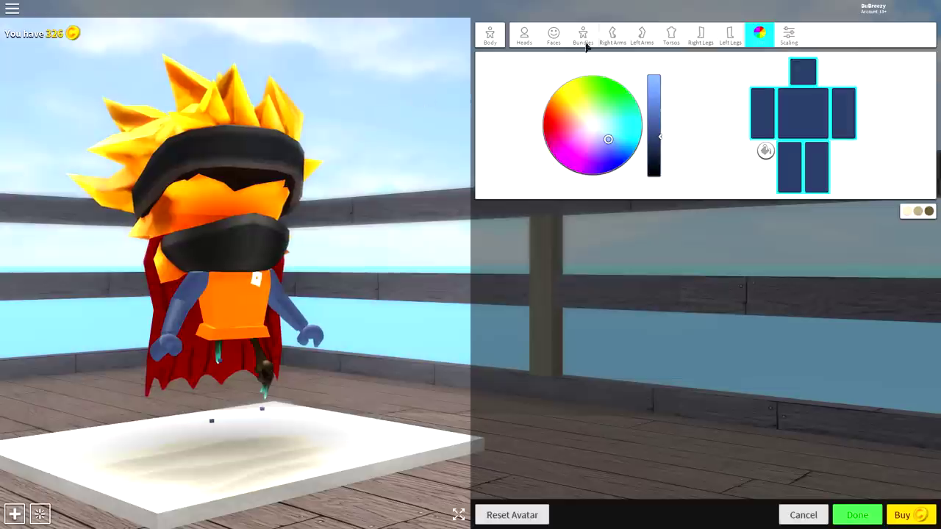
Return to the hat catalogue and spin the avatar to inspect it.
{"action": "left_click", "coordinate": [505, 39]}
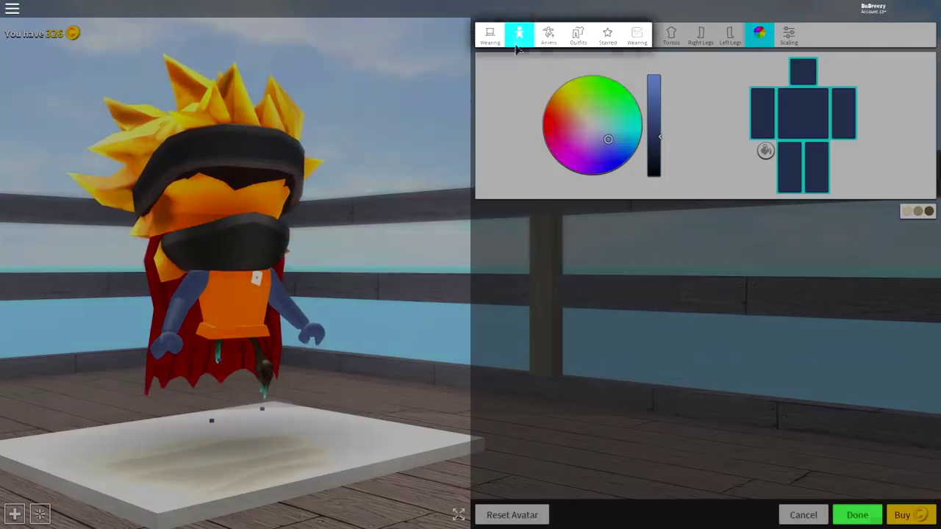
{"action": "left_click", "coordinate": [491, 31]}
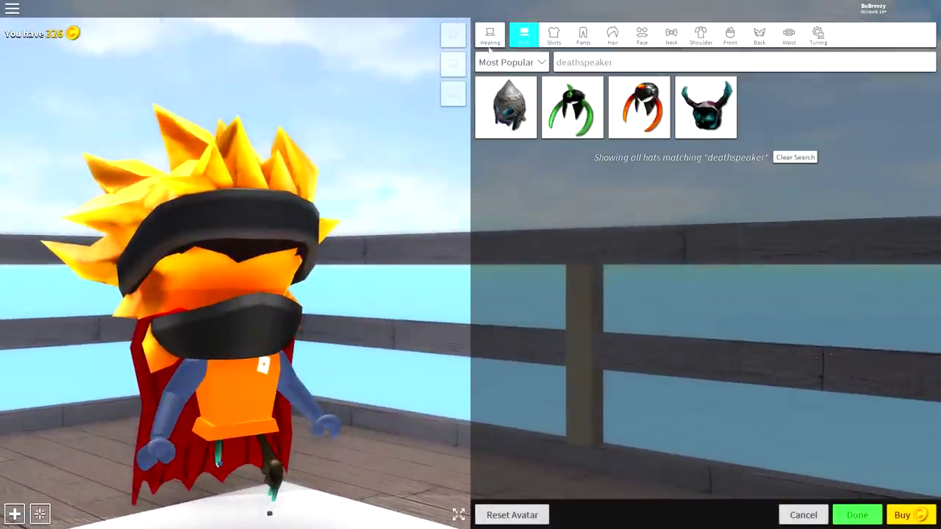
{"action": "mouse_move", "coordinate": [302, 273]}
{"action": "left_mouse_down"}
{"action": "mouse_move", "coordinate": [622, 273]}
{"action": "mouse_move", "coordinate": [315, 299]}
{"action": "left_mouse_up"}
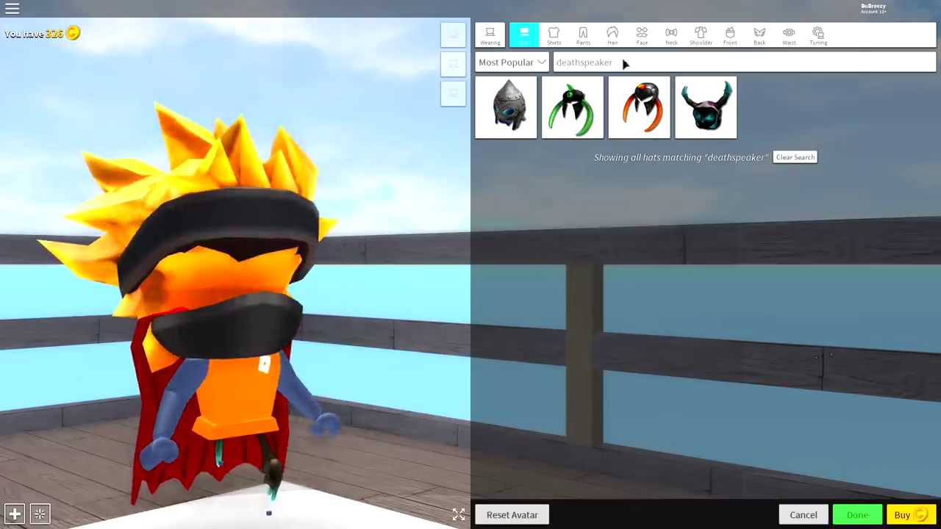
In Tuning, unequip the Captain Underpants Cape and Ninja with the Cool Blond Hair.
{"action": "left_click", "coordinate": [818, 35]}
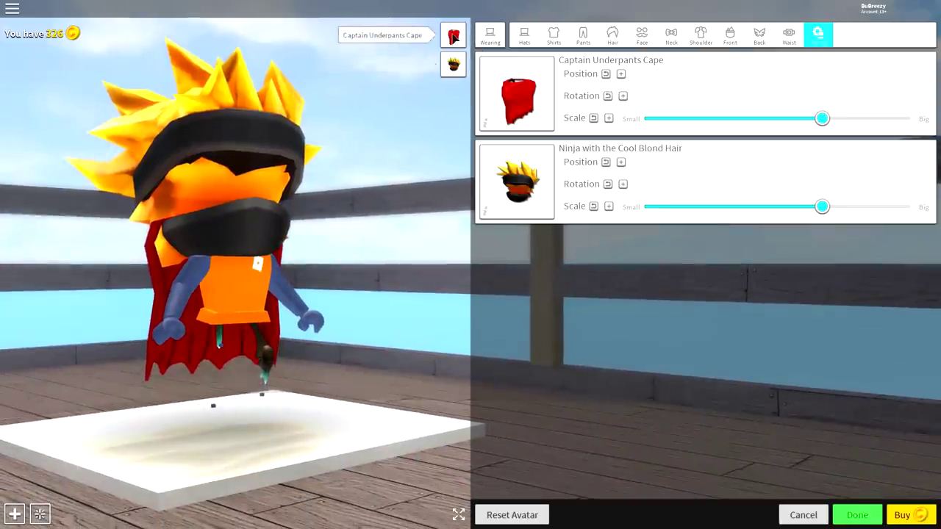
{"action": "left_click", "coordinate": [454, 35]}
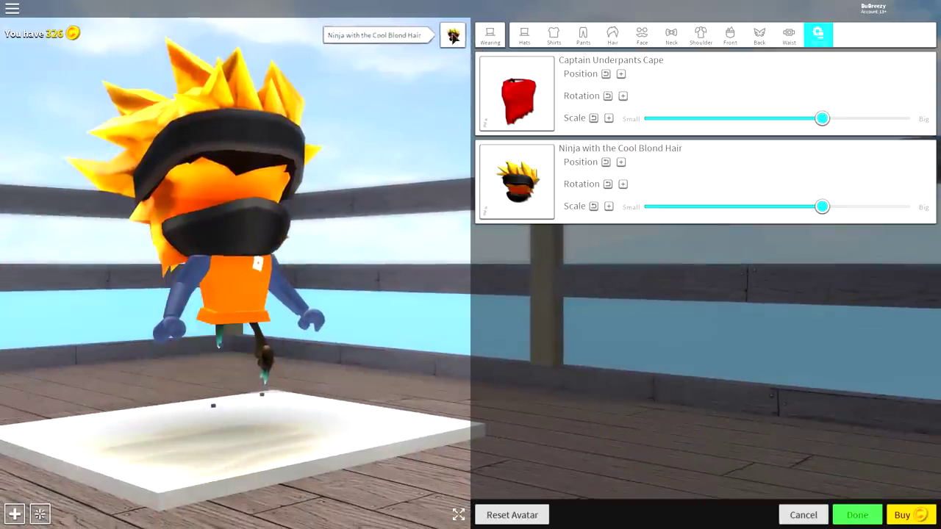
{"action": "left_click", "coordinate": [453, 35]}
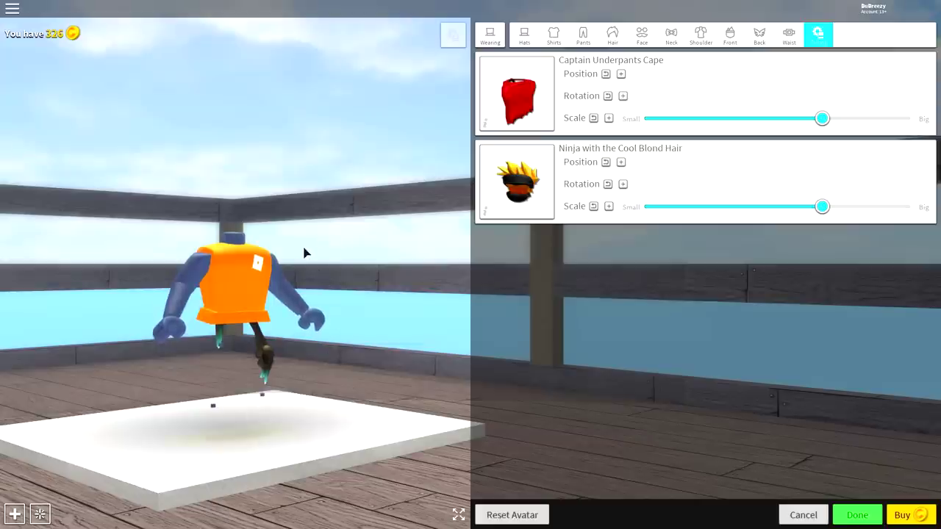
{"action": "mouse_move", "coordinate": [276, 257]}
{"action": "left_mouse_down"}
{"action": "mouse_move", "coordinate": [111, 273]}
{"action": "mouse_move", "coordinate": [353, 218]}
{"action": "mouse_move", "coordinate": [306, 253]}
{"action": "left_mouse_up"}
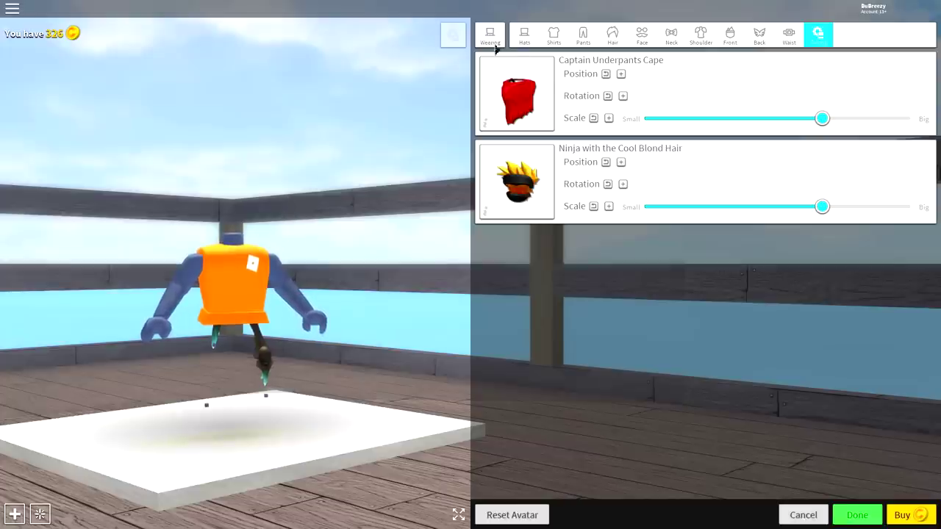
{"action": "left_click", "coordinate": [524, 41]}
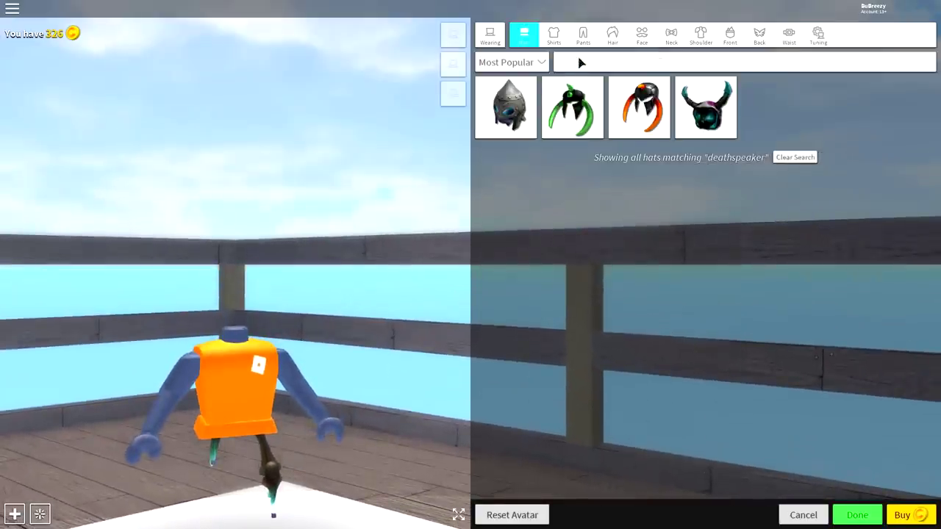
Search hats for 'a life' and equip the A Life Aquatic submarine hat.
{"action": "type", "text": "a life"}
{"action": "key", "text": "Return"}
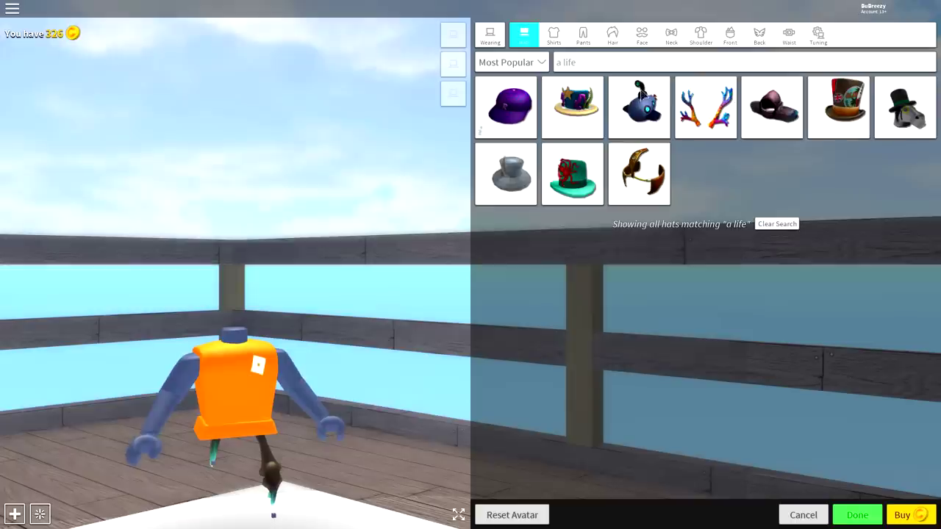
{"action": "left_click", "coordinate": [637, 92]}
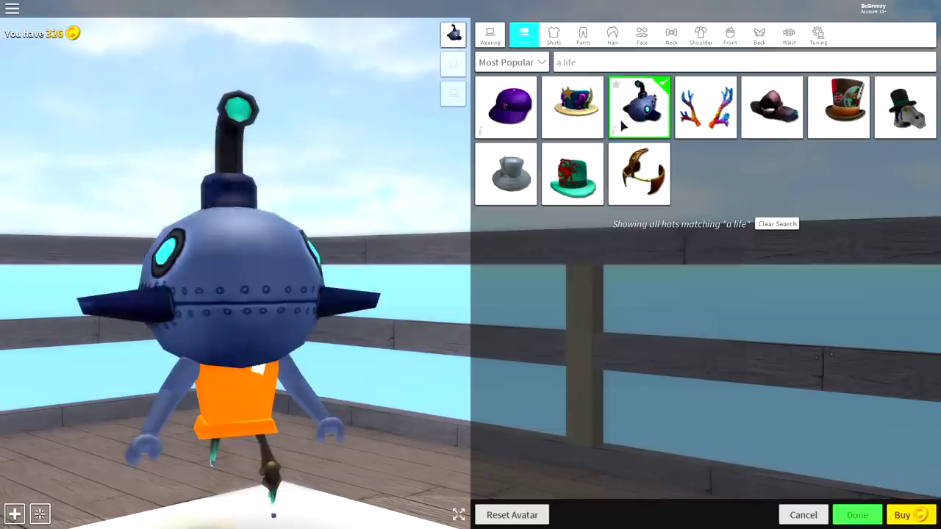
{"action": "left_click", "coordinate": [615, 134]}
{"action": "left_click", "coordinate": [395, 316]}
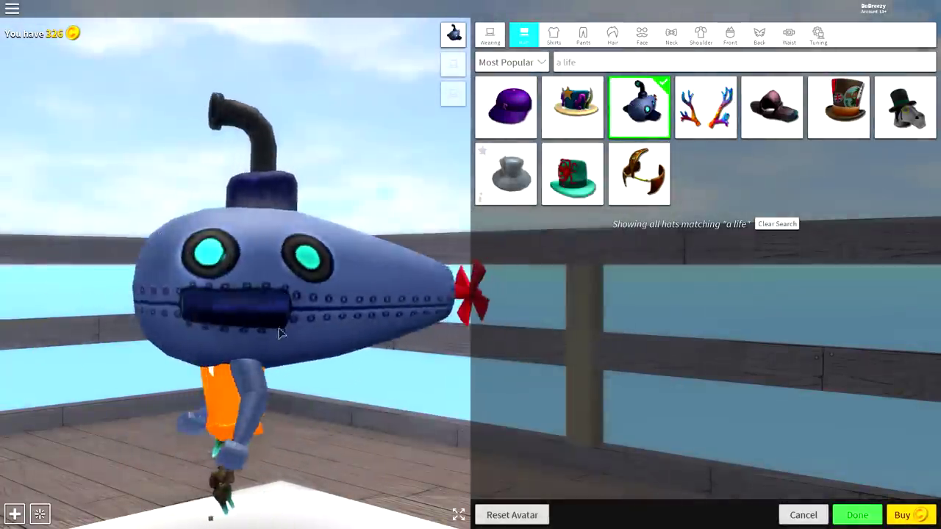
{"action": "mouse_move", "coordinate": [647, 315]}
{"action": "left_mouse_down"}
{"action": "mouse_move", "coordinate": [308, 311]}
{"action": "mouse_move", "coordinate": [228, 344]}
{"action": "mouse_move", "coordinate": [199, 381]}
{"action": "left_mouse_up"}
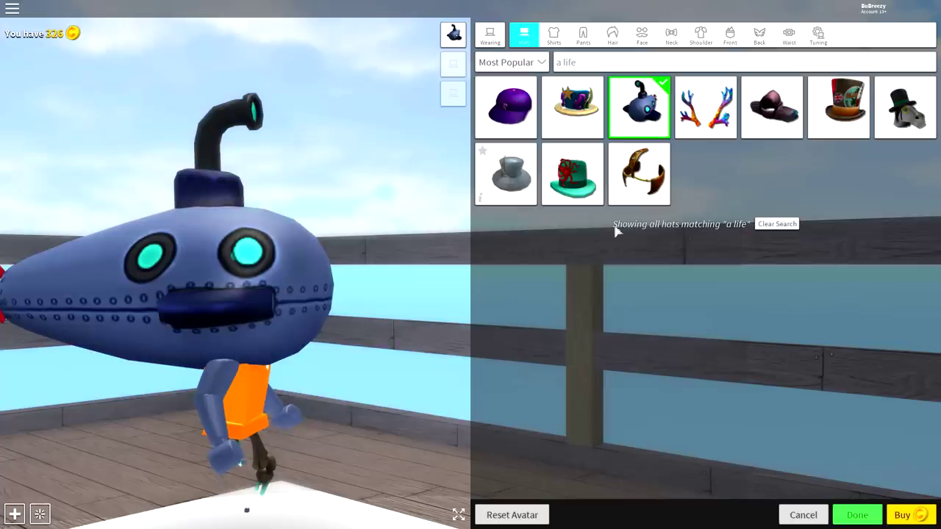
{"action": "left_click_drag", "start_coordinate": [206, 244], "coordinate": [277, 313]}
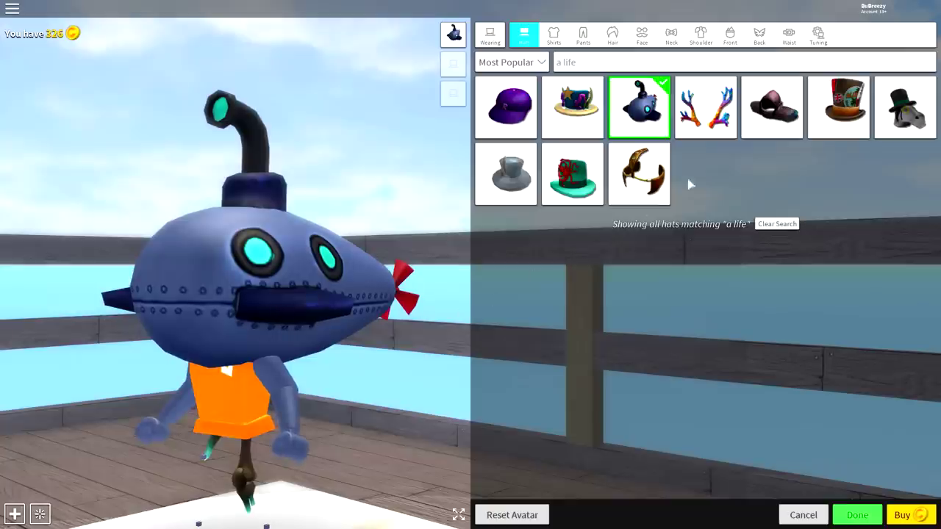
In Tuning, lower the A Life Aquatic submarine fully and nudge it slightly toward the front.
{"action": "left_click", "coordinate": [818, 34]}
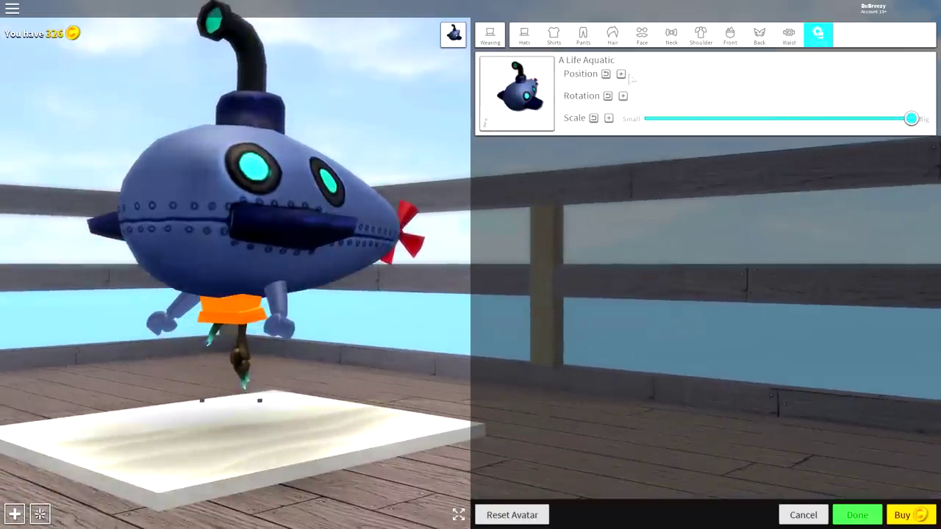
{"action": "left_click", "coordinate": [621, 75]}
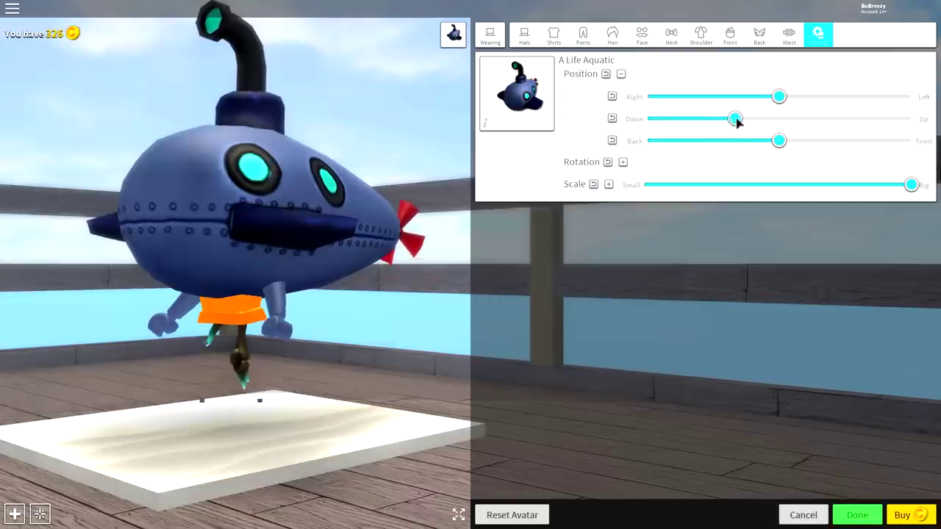
{"action": "left_click_drag", "start_coordinate": [735, 119], "coordinate": [647, 119]}
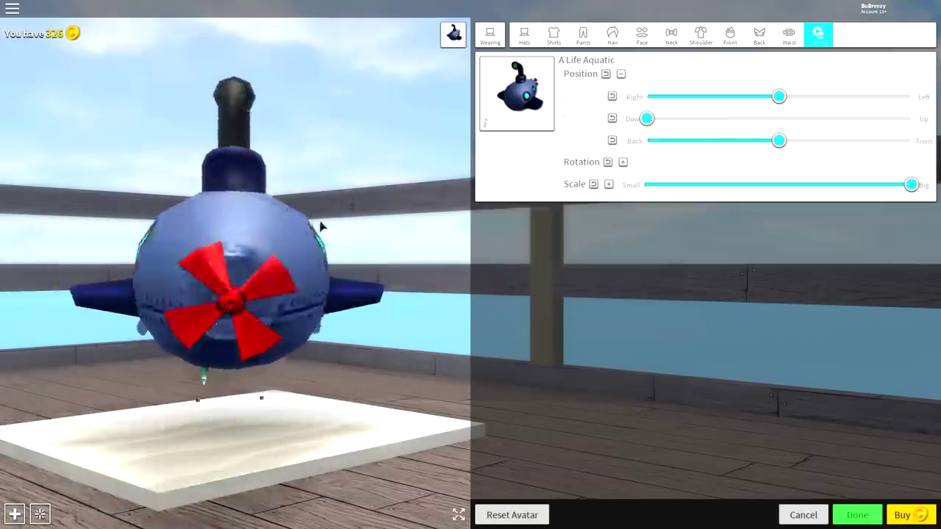
{"action": "left_click_drag", "start_coordinate": [321, 226], "coordinate": [66, 269]}
{"action": "left_click_drag", "start_coordinate": [341, 269], "coordinate": [435, 267]}
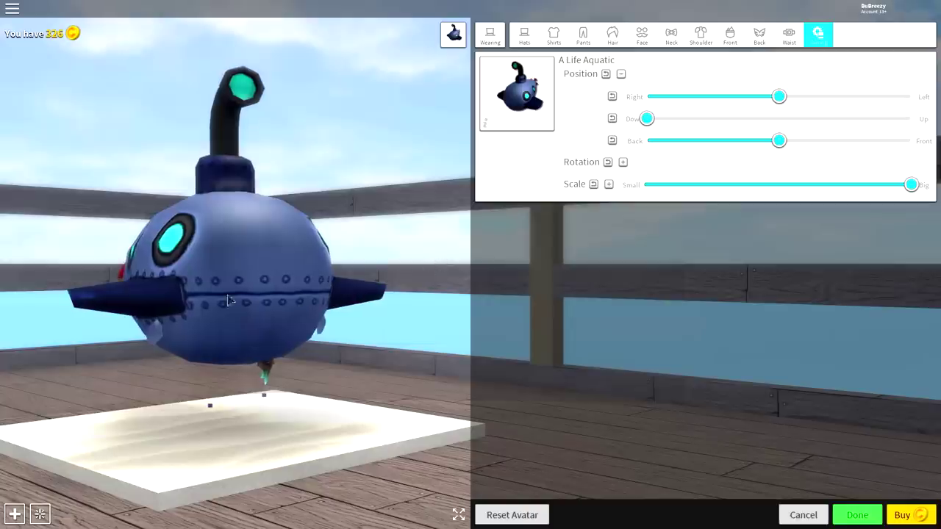
{"action": "left_click_drag", "start_coordinate": [228, 300], "coordinate": [380, 275]}
{"action": "left_click_drag", "start_coordinate": [780, 141], "coordinate": [816, 142]}
{"action": "mouse_move", "coordinate": [139, 264]}
{"action": "left_mouse_down"}
{"action": "mouse_move", "coordinate": [510, 269]}
{"action": "mouse_move", "coordinate": [189, 325]}
{"action": "mouse_move", "coordinate": [238, 311]}
{"action": "mouse_move", "coordinate": [624, 340]}
{"action": "mouse_move", "coordinate": [214, 319]}
{"action": "mouse_move", "coordinate": [441, 309]}
{"action": "mouse_move", "coordinate": [248, 271]}
{"action": "mouse_move", "coordinate": [247, 279]}
{"action": "mouse_move", "coordinate": [426, 270]}
{"action": "left_mouse_up"}
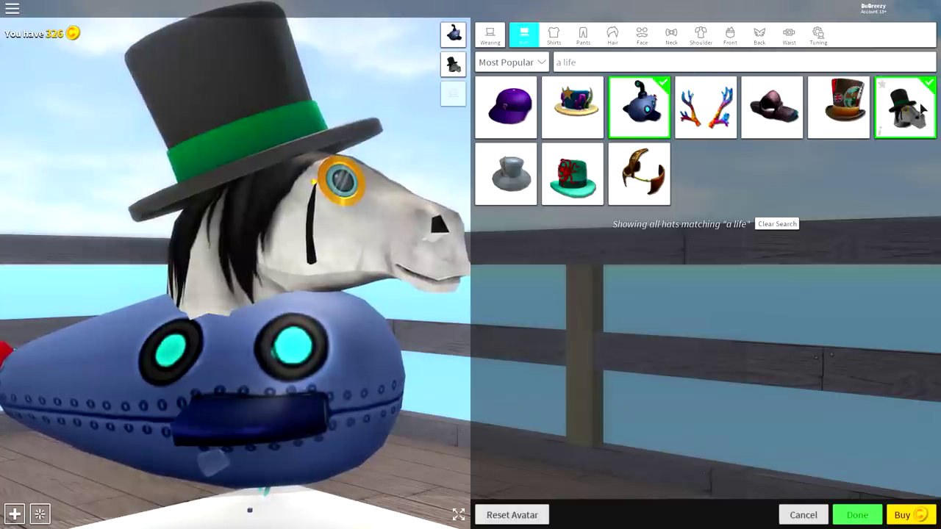
Remove the horse-head top hat, search 'octopus' and equip the grey Dr. Octopus hat.
{"action": "left_click_drag", "start_coordinate": [294, 175], "coordinate": [435, 252]}
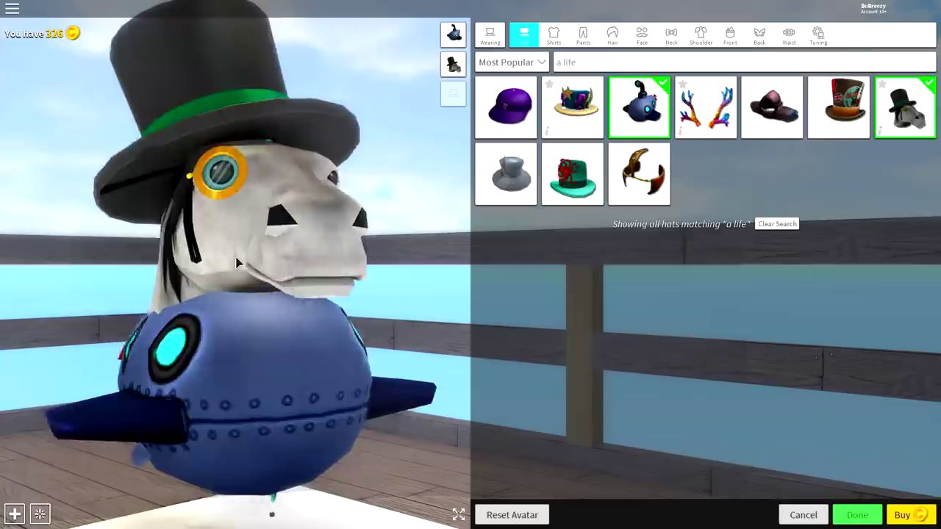
{"action": "left_click", "coordinate": [904, 107]}
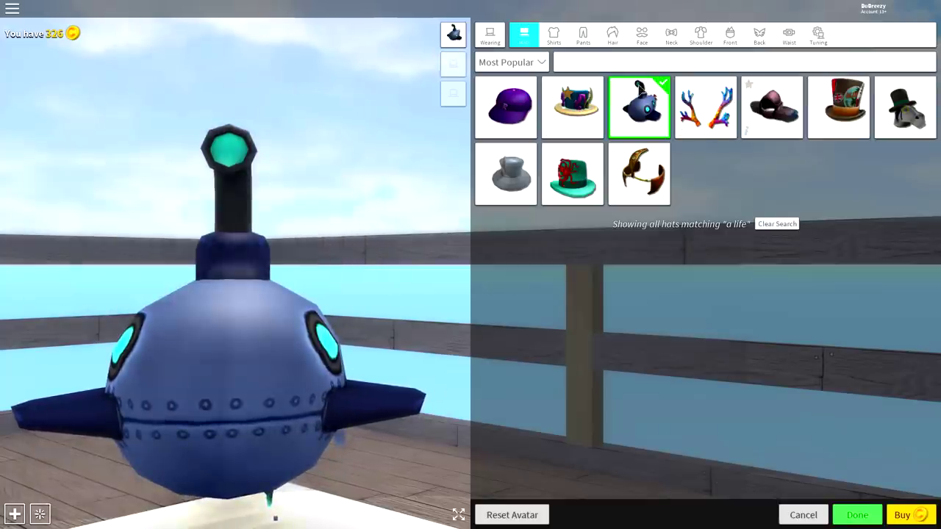
{"action": "type", "text": "octo"}
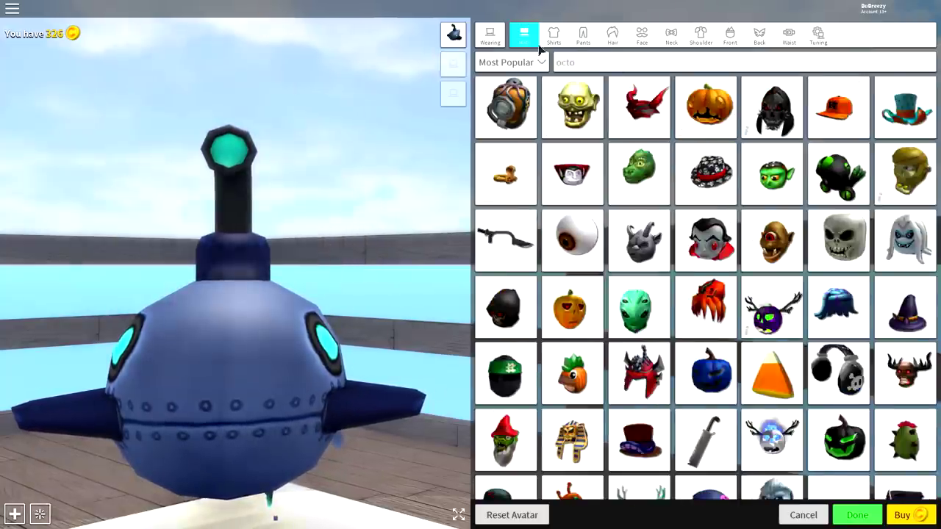
{"action": "type", "text": "p"}
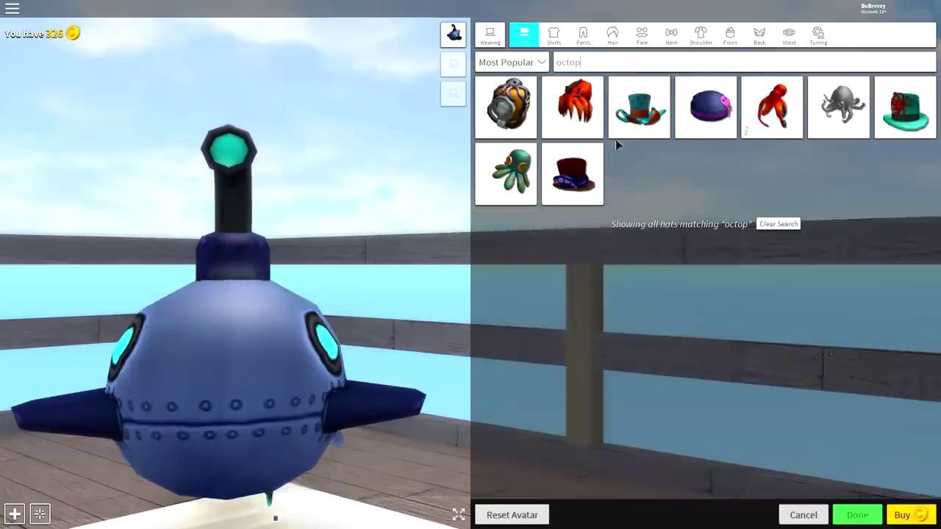
{"action": "type", "text": "us"}
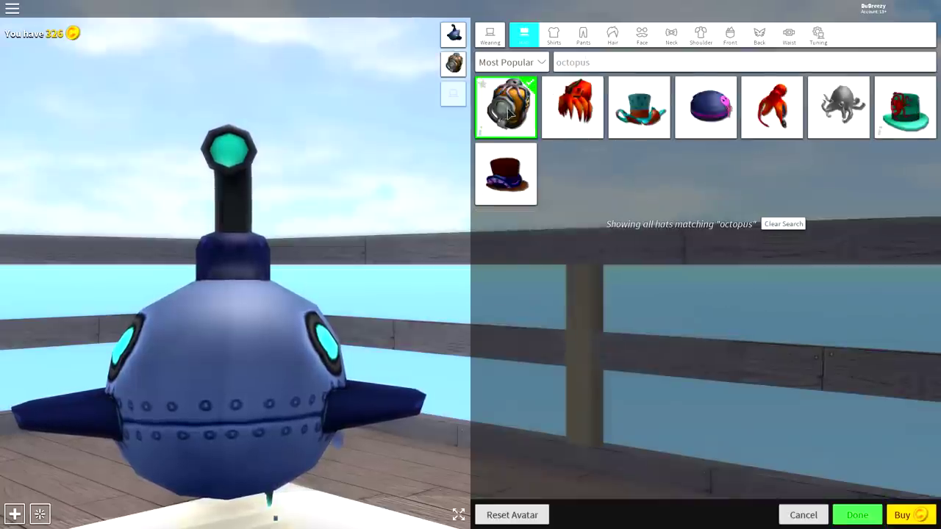
{"action": "left_click", "coordinate": [507, 110]}
{"action": "left_click", "coordinate": [566, 110]}
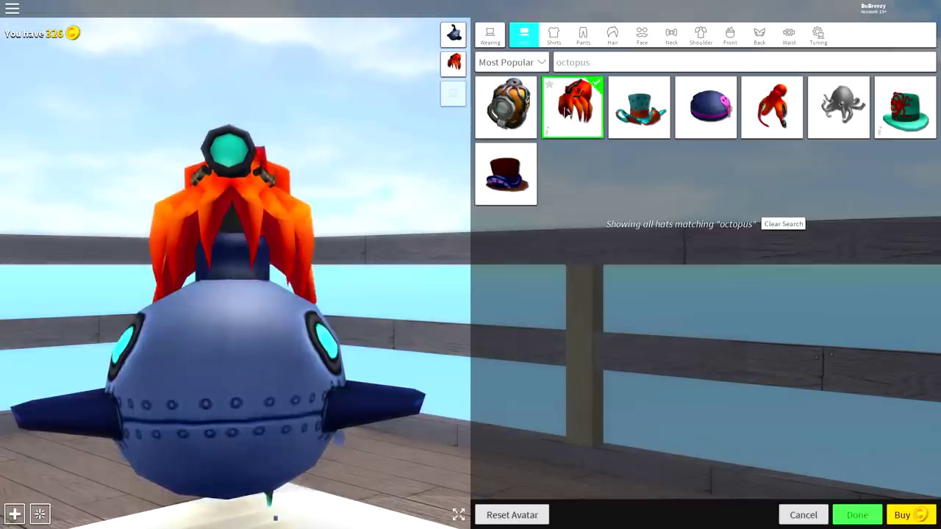
{"action": "left_click", "coordinate": [566, 111]}
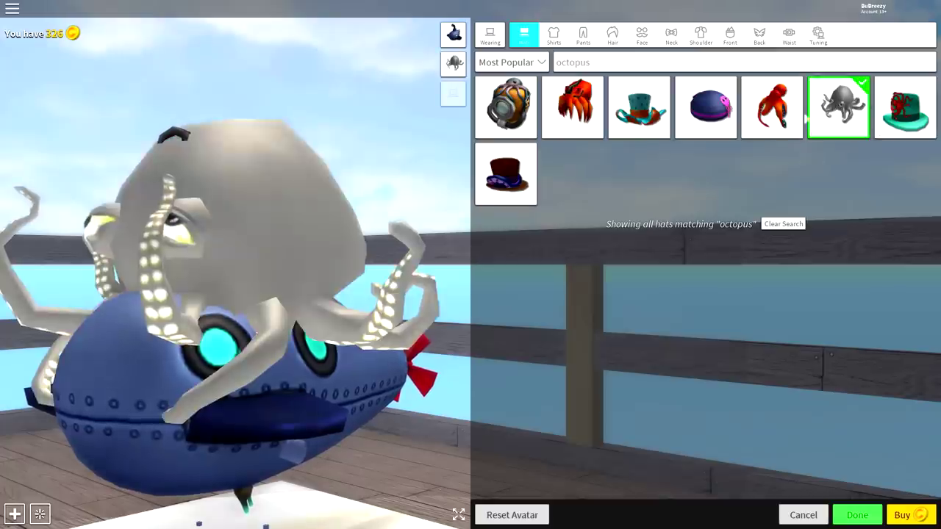
{"action": "left_click", "coordinate": [814, 127]}
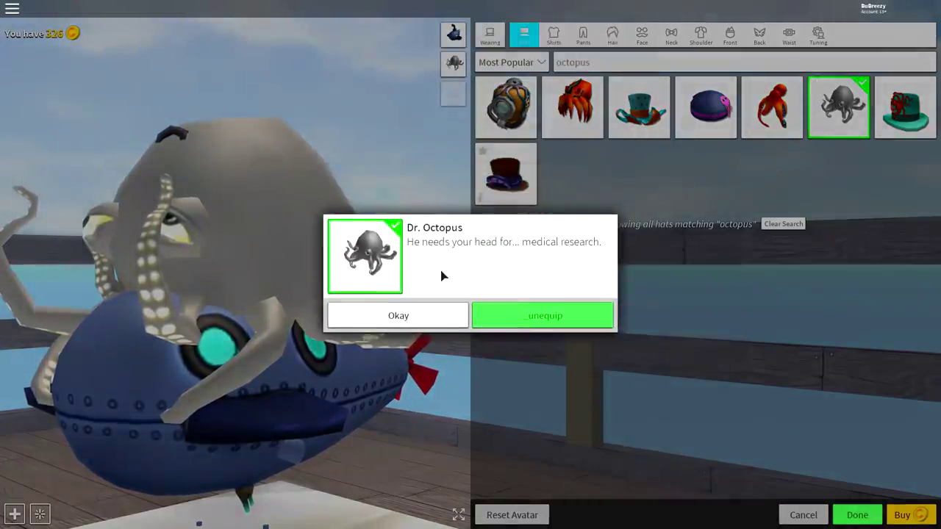
{"action": "left_click", "coordinate": [399, 315]}
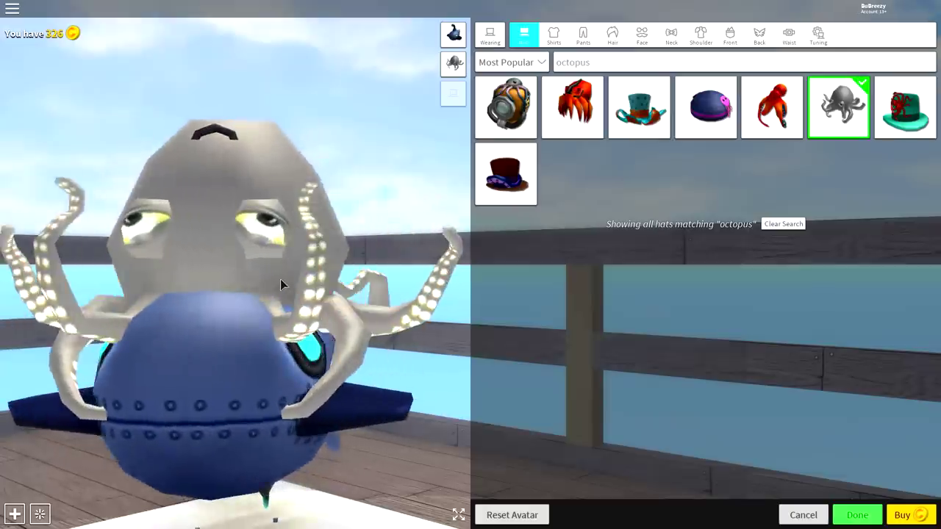
{"action": "left_click", "coordinate": [818, 33]}
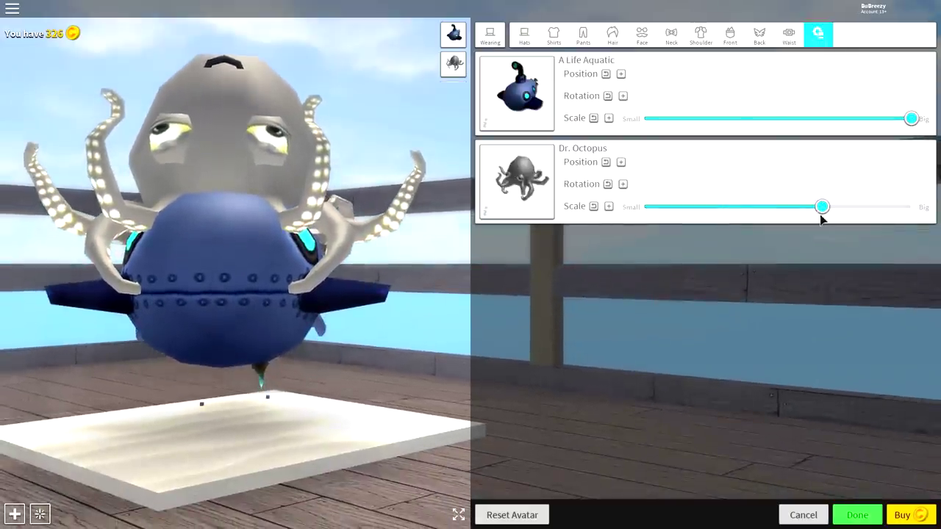
Set the Dr. Octopus hat to maximum scale, raise it and push it toward the back.
{"action": "left_click_drag", "start_coordinate": [819, 207], "coordinate": [910, 207]}
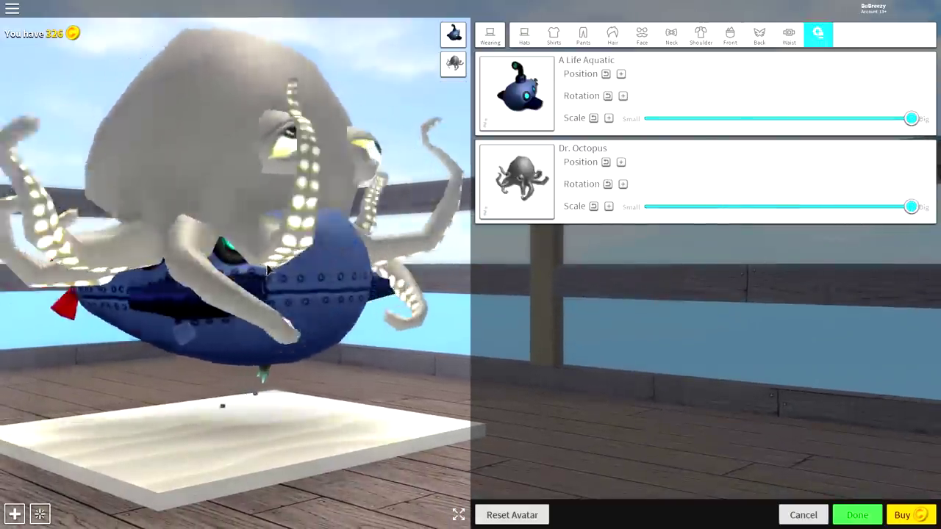
{"action": "left_click", "coordinate": [621, 162]}
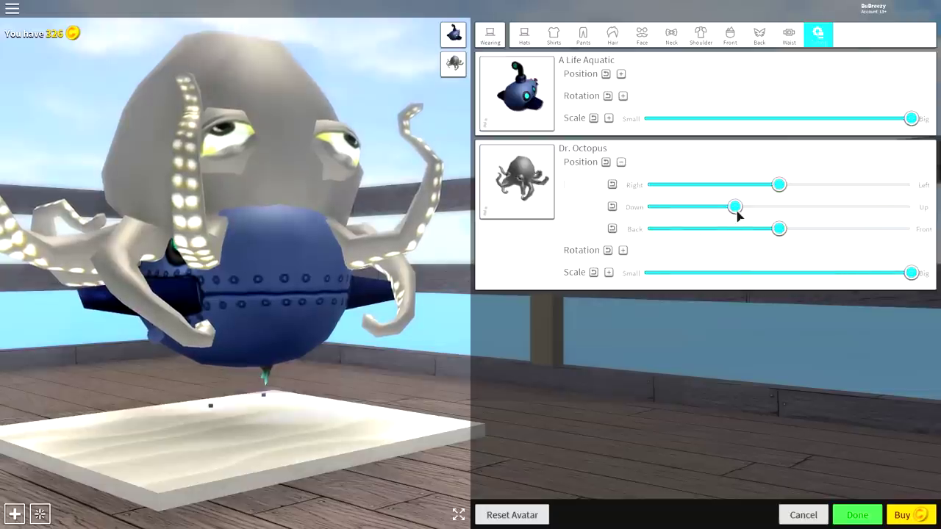
{"action": "mouse_move", "coordinate": [734, 207]}
{"action": "left_mouse_down"}
{"action": "mouse_move", "coordinate": [815, 207]}
{"action": "mouse_move", "coordinate": [811, 199]}
{"action": "left_mouse_up"}
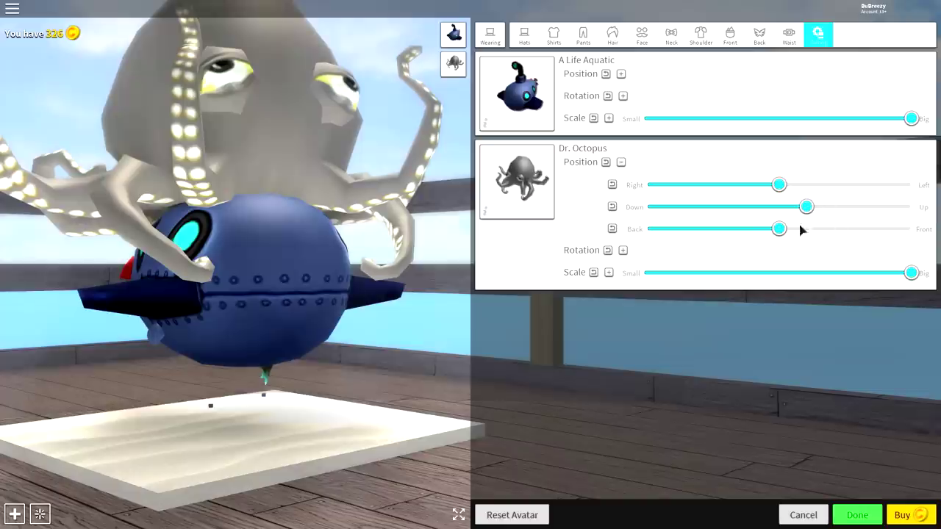
{"action": "left_click_drag", "start_coordinate": [780, 230], "coordinate": [652, 229]}
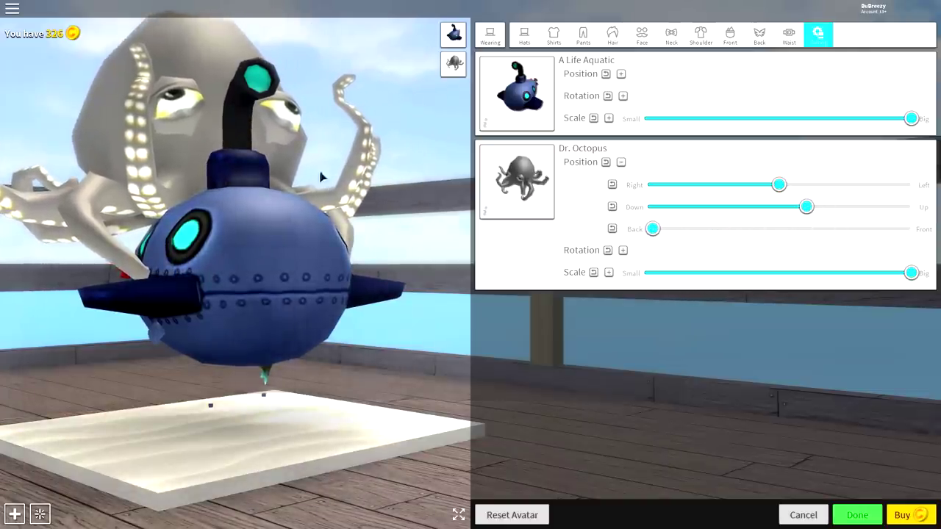
{"action": "left_click_drag", "start_coordinate": [321, 176], "coordinate": [342, 176]}
{"action": "left_click_drag", "start_coordinate": [264, 250], "coordinate": [312, 258]}
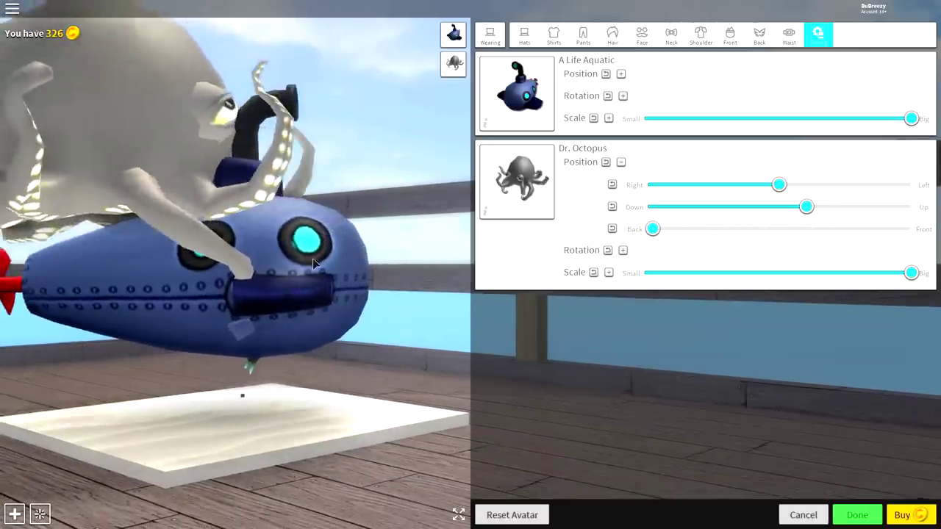
Tilt the octopus upward and lower it slightly onto the submarine.
{"action": "left_click", "coordinate": [623, 250]}
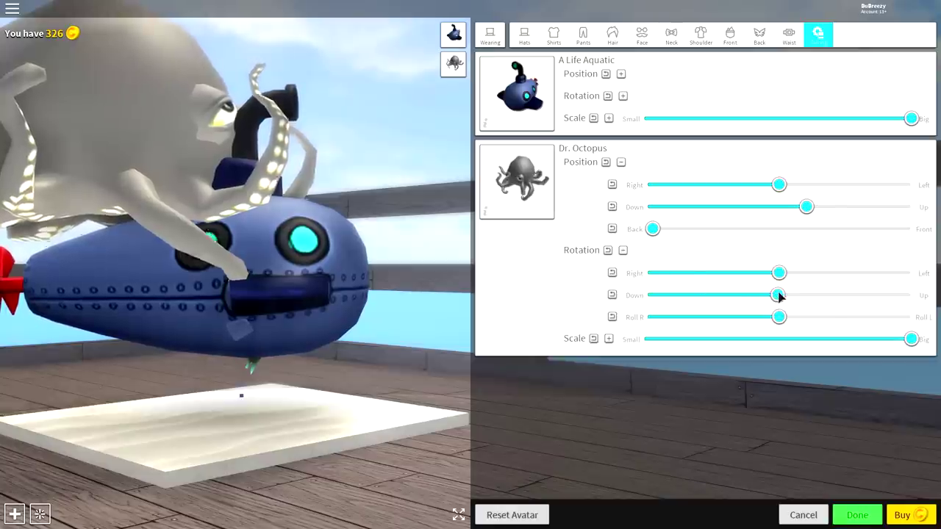
{"action": "left_click_drag", "start_coordinate": [779, 296], "coordinate": [806, 301]}
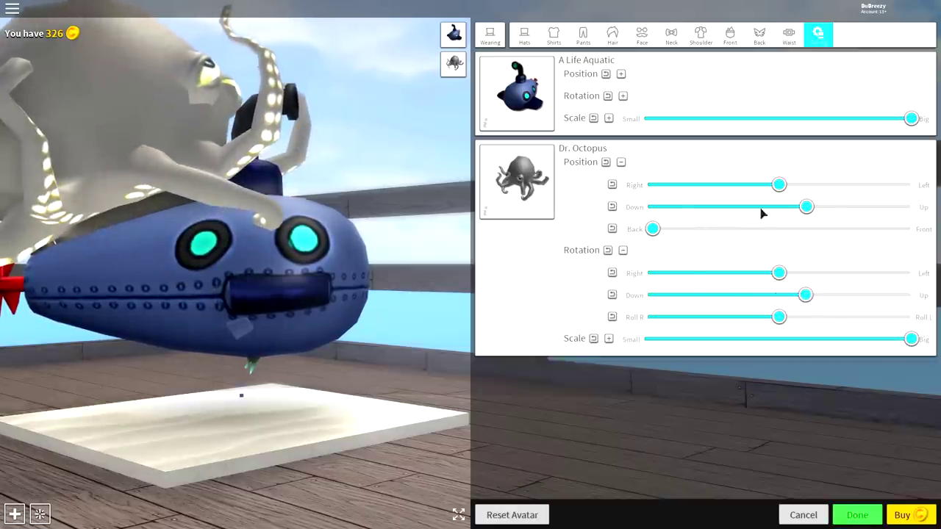
{"action": "mouse_move", "coordinate": [807, 207]}
{"action": "left_mouse_down"}
{"action": "mouse_move", "coordinate": [816, 208]}
{"action": "mouse_move", "coordinate": [772, 208]}
{"action": "left_mouse_up"}
{"action": "mouse_move", "coordinate": [250, 228]}
{"action": "left_mouse_down"}
{"action": "mouse_move", "coordinate": [100, 220]}
{"action": "mouse_move", "coordinate": [368, 248]}
{"action": "mouse_move", "coordinate": [46, 268]}
{"action": "mouse_move", "coordinate": [322, 269]}
{"action": "left_mouse_up"}
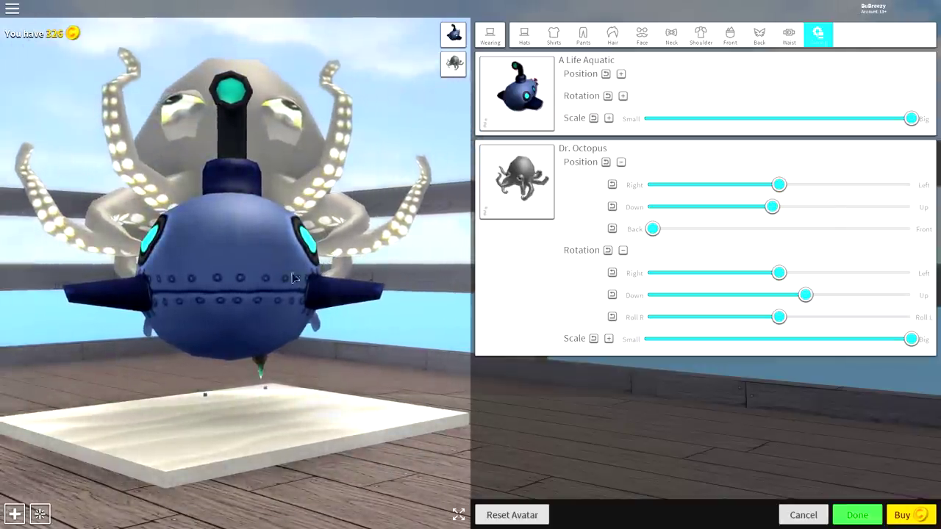
Equip the Levitation pack from the Animations category.
{"action": "left_click", "coordinate": [491, 37]}
{"action": "left_click", "coordinate": [550, 37]}
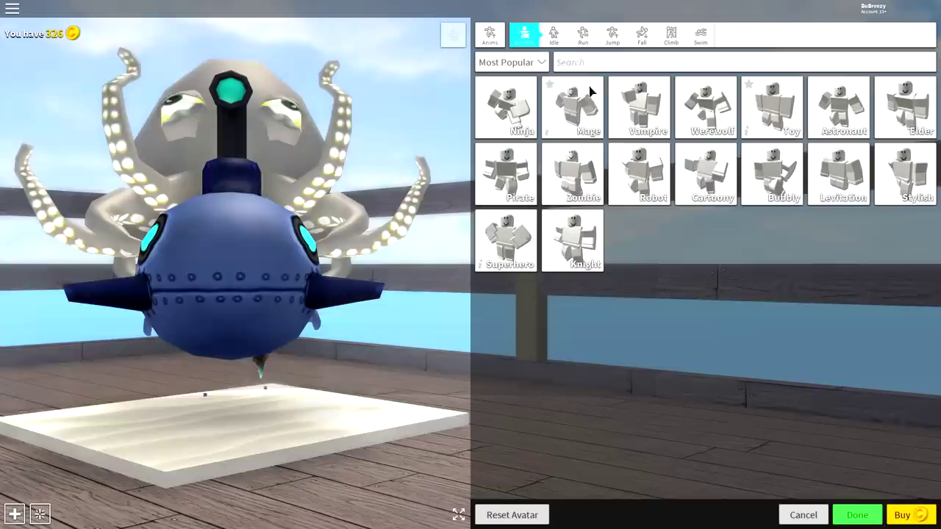
{"action": "left_click", "coordinate": [843, 182]}
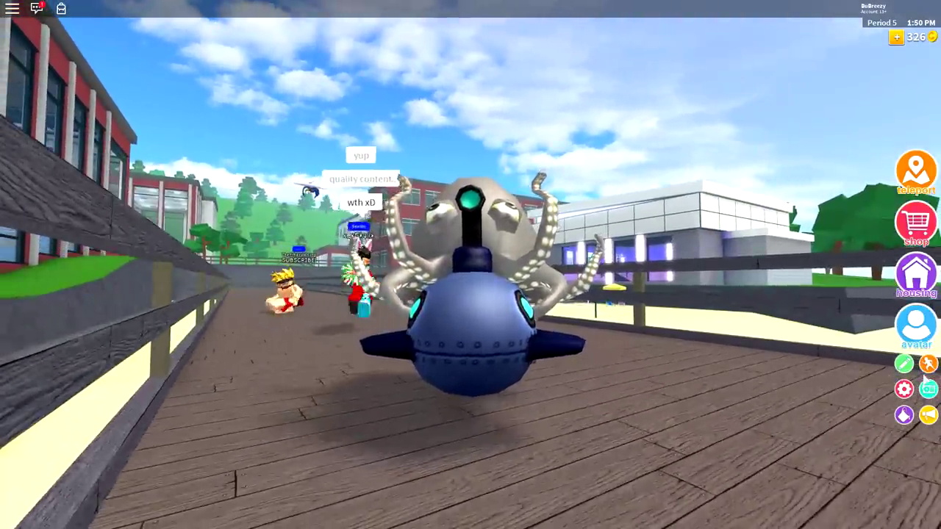
Open the in-game Actions emote list and scroll down to the Smooth emote.
{"action": "left_click", "coordinate": [927, 363]}
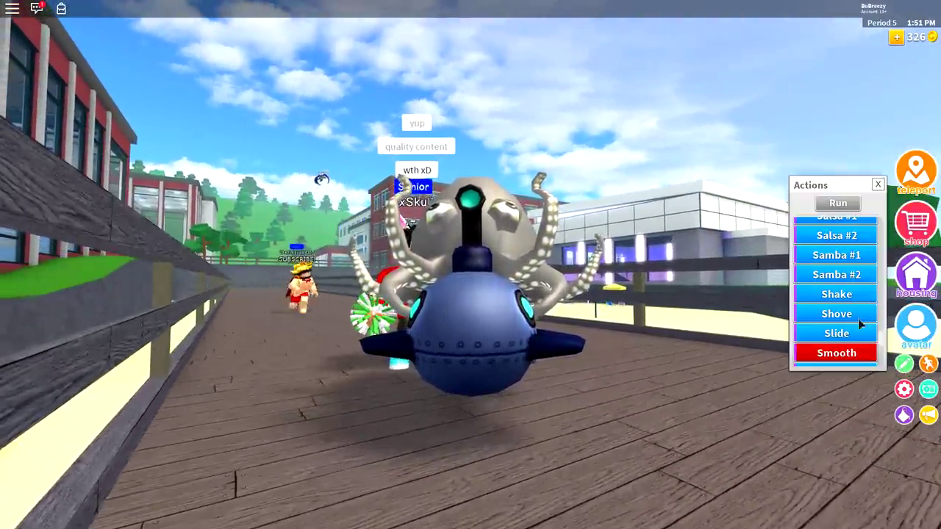
{"action": "scroll", "coordinate": [845, 324], "scroll_direction": "down", "scroll_amount": 2}
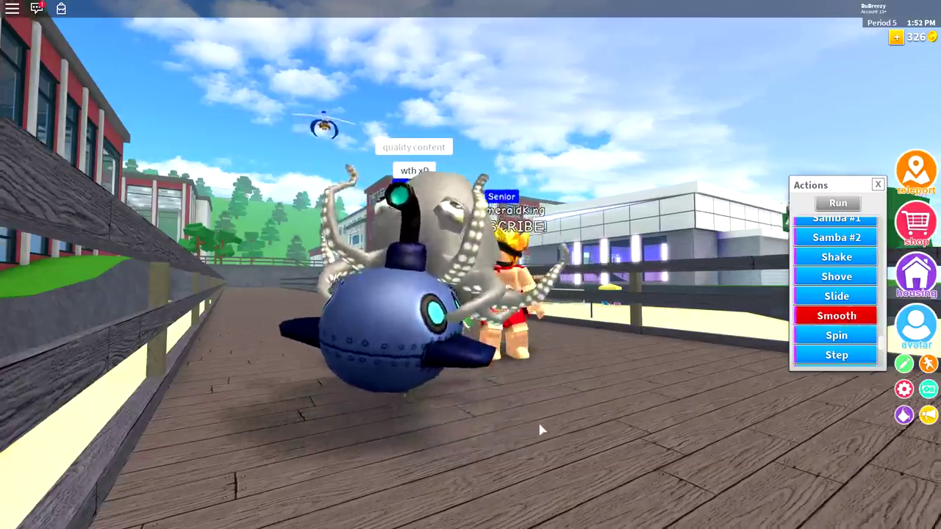